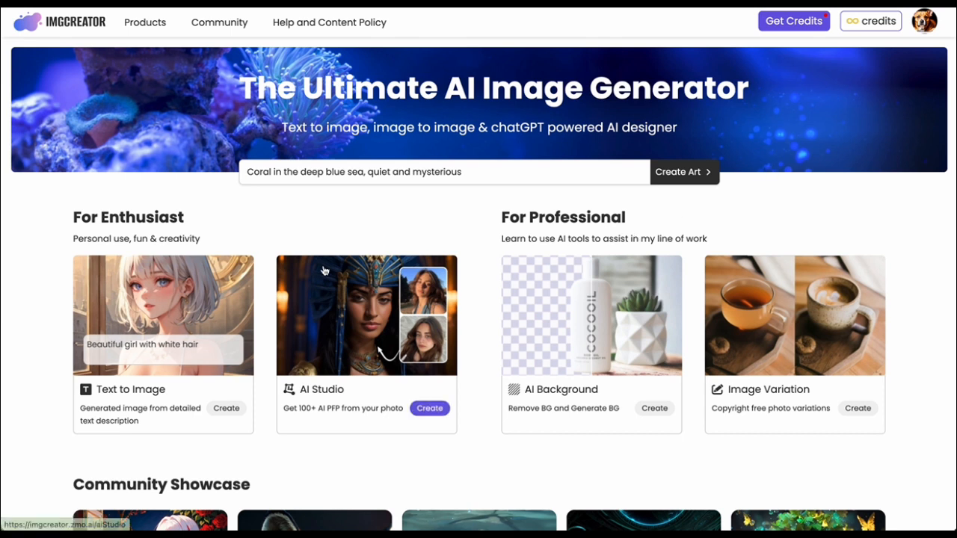
Open the Text to Image generator, dismissing the pricing notice, and enter the prompt "a girl near swimming pool".
{"action": "left_click", "coordinate": [200, 322]}
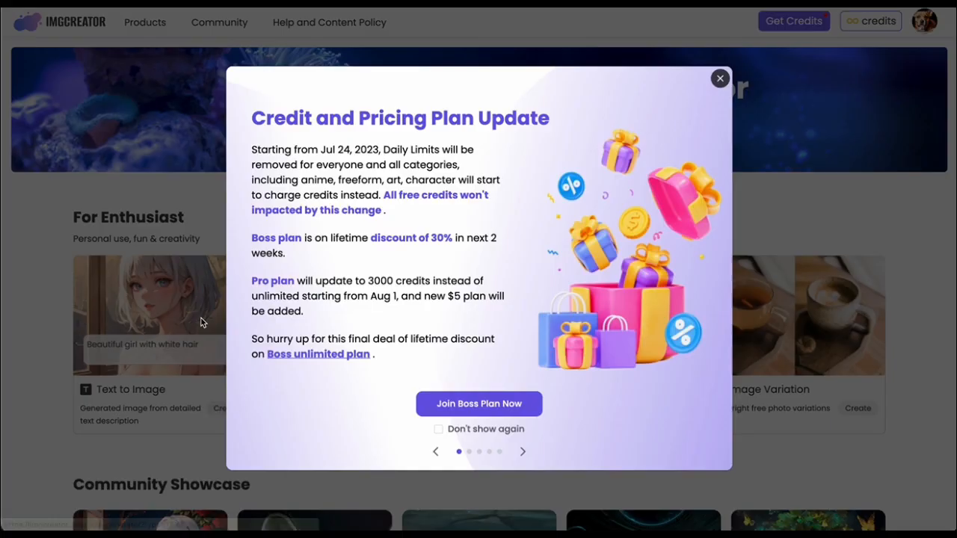
{"action": "left_click", "coordinate": [719, 79]}
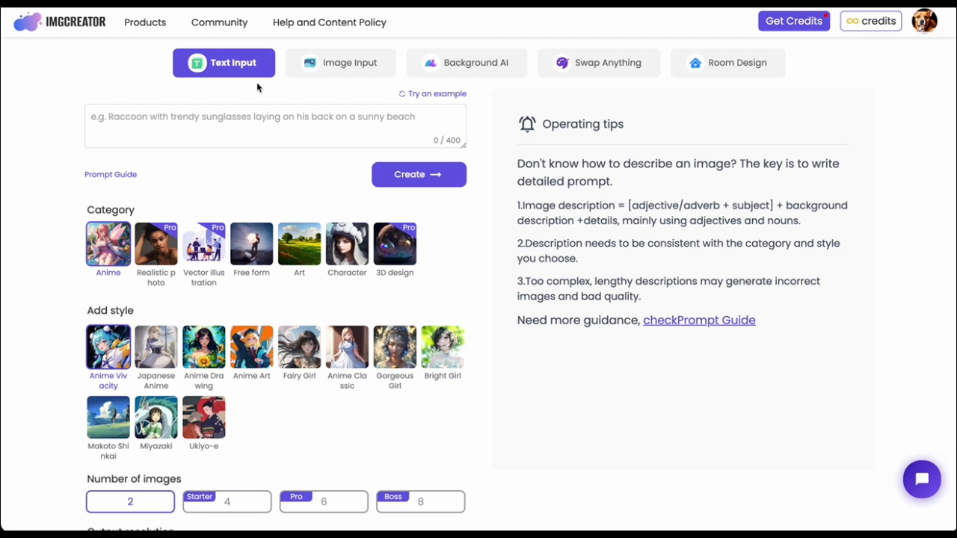
{"action": "left_click", "coordinate": [272, 118]}
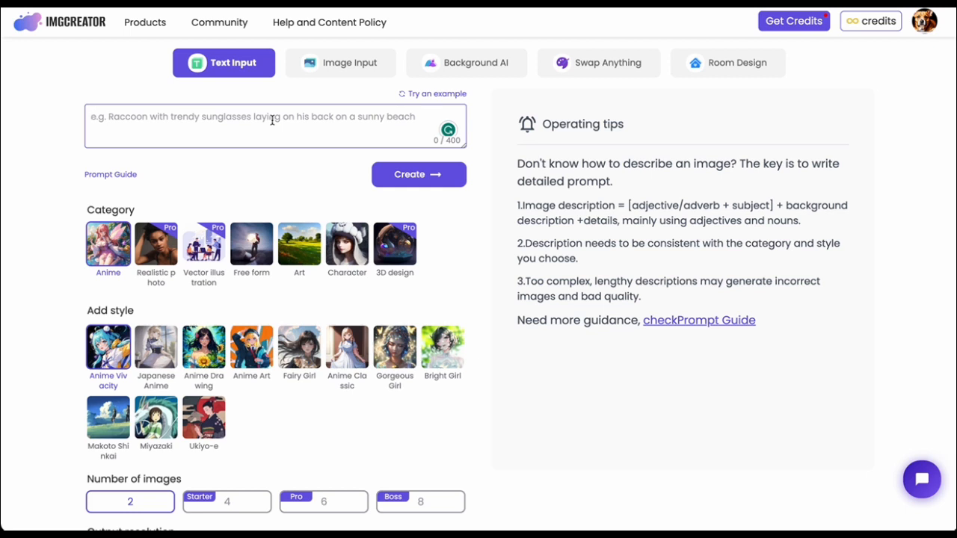
{"action": "type", "text": "a girl n"}
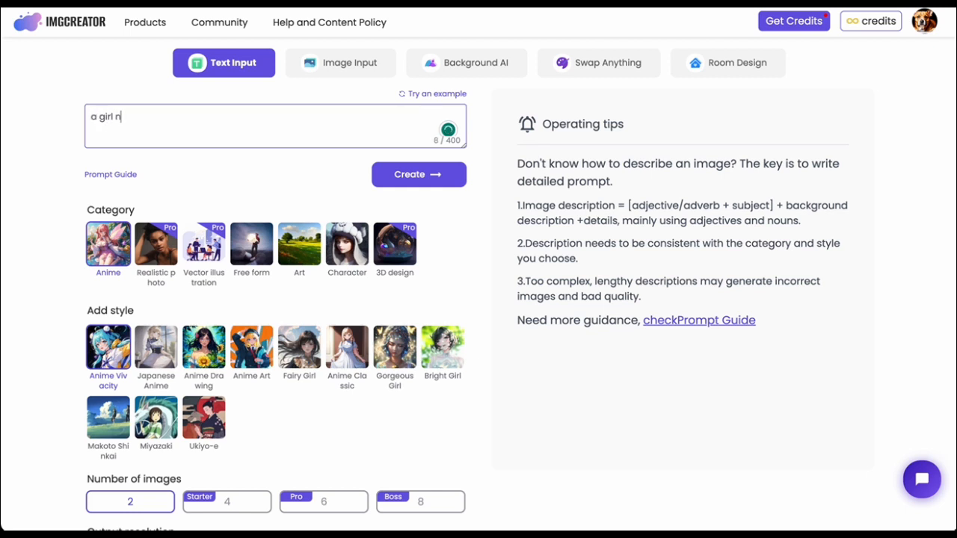
{"action": "type", "text": "earrswimming pool"}
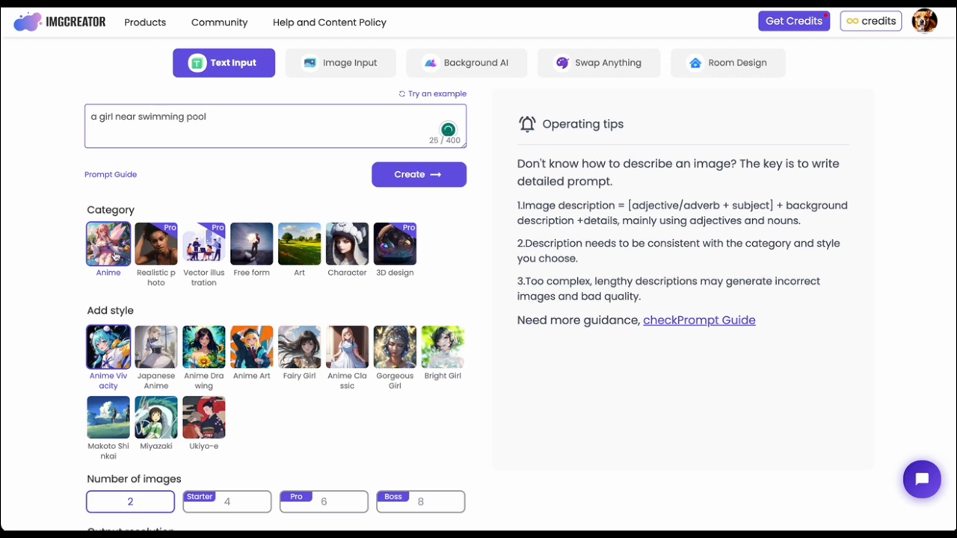
Look through the styles offered by each image category from Realistic photo to 3D design, ending back on Anime.
{"action": "left_click", "coordinate": [163, 364]}
{"action": "left_click", "coordinate": [116, 254]}
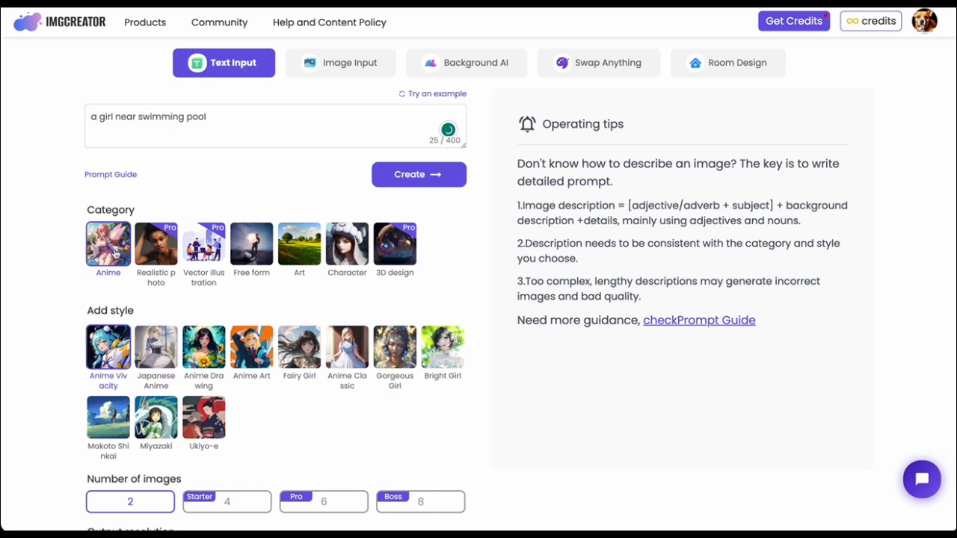
{"action": "left_click", "coordinate": [167, 251]}
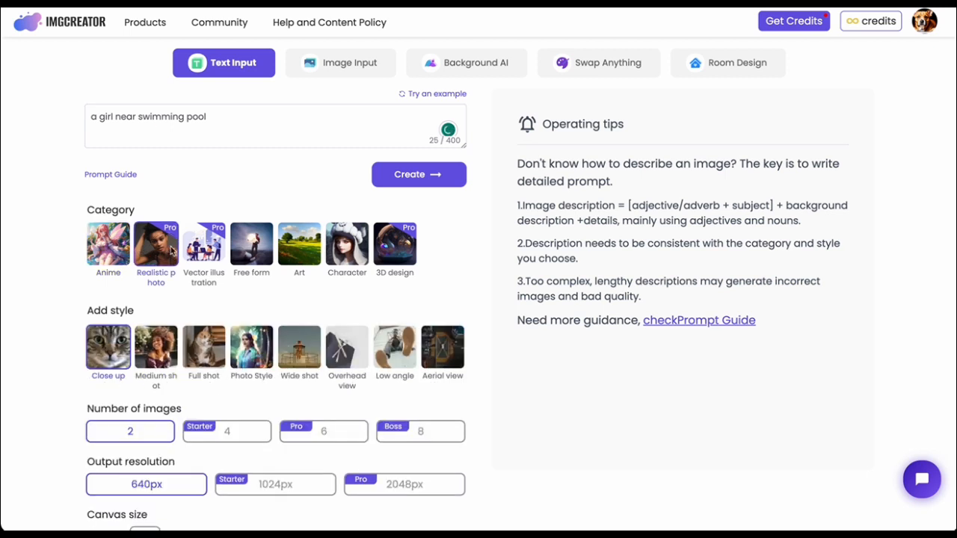
{"action": "left_click", "coordinate": [209, 265]}
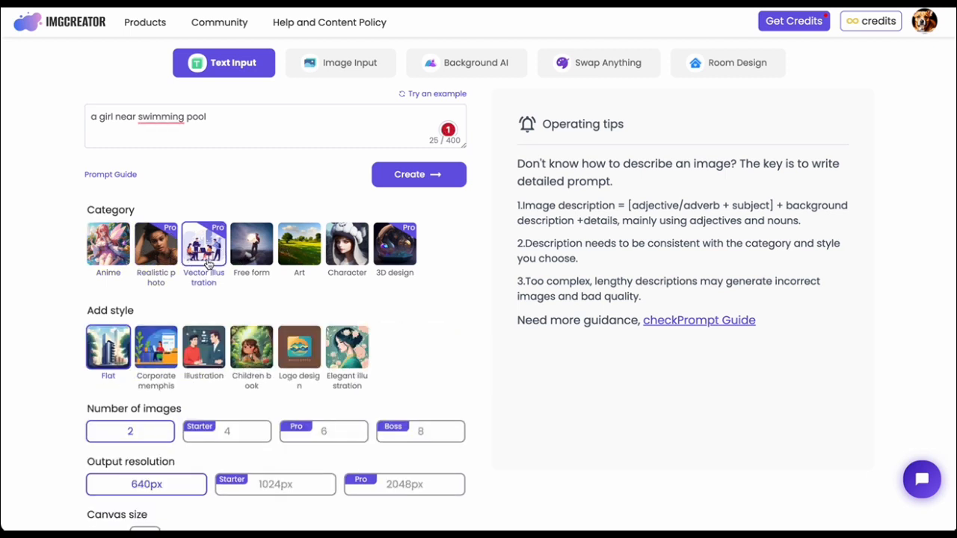
{"action": "left_click", "coordinate": [258, 258]}
{"action": "left_click", "coordinate": [303, 254]}
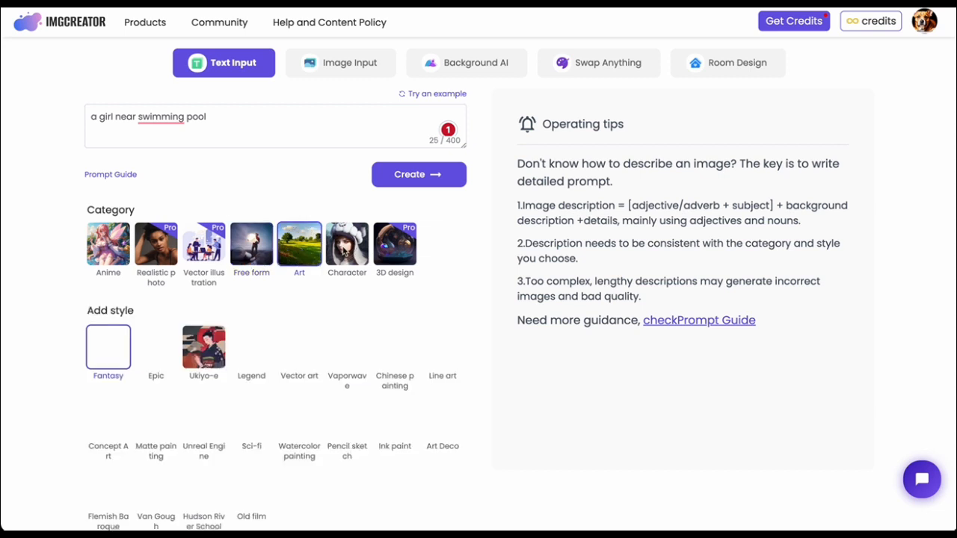
{"action": "left_click", "coordinate": [346, 252]}
{"action": "left_click", "coordinate": [391, 253]}
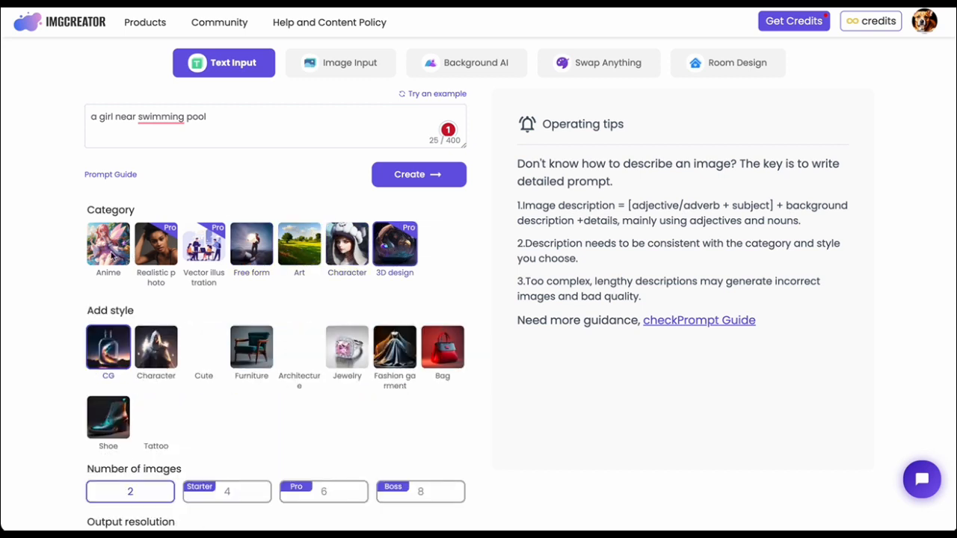
{"action": "left_click", "coordinate": [111, 254]}
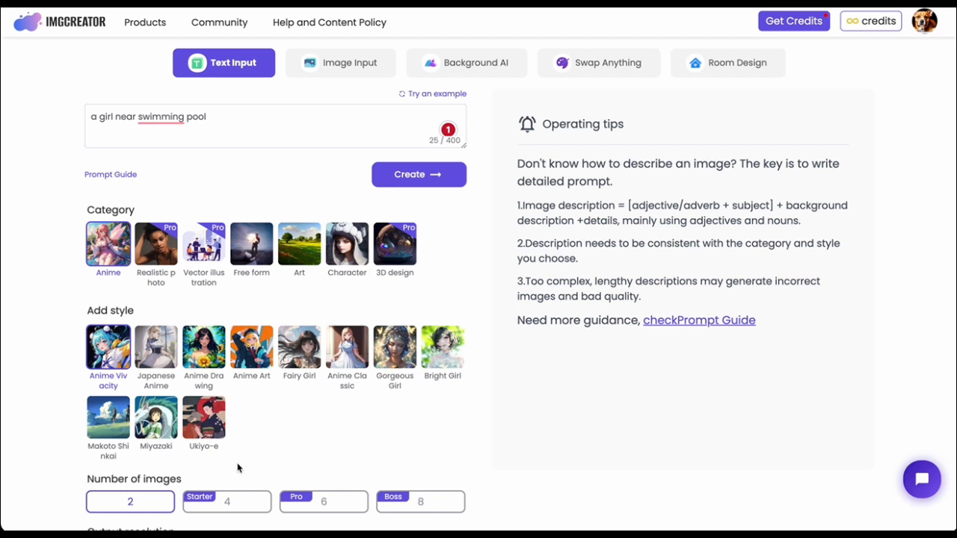
Set the output resolution to 1024px and the number of images to 6, and generate the images.
{"action": "scroll", "coordinate": [240, 461], "scroll_direction": "down", "scroll_amount": 3}
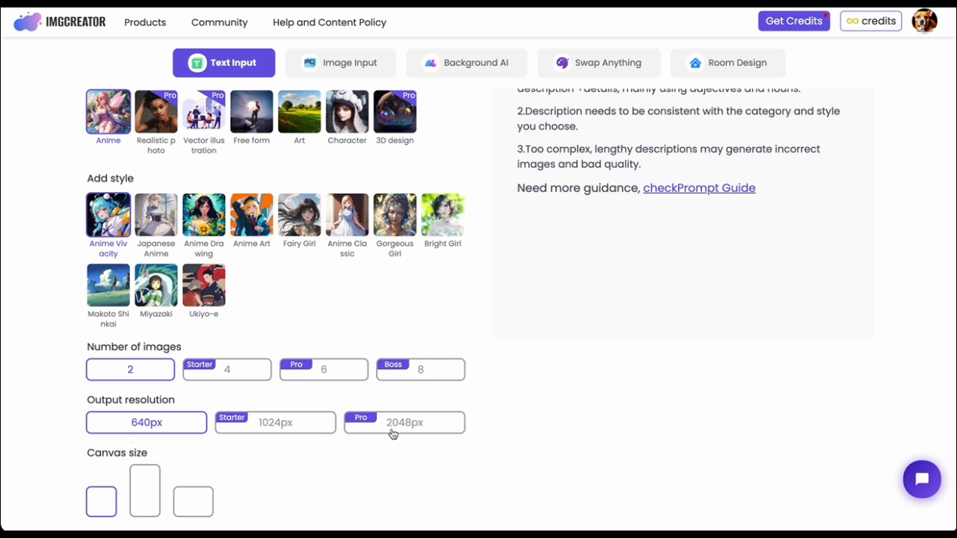
{"action": "left_click", "coordinate": [302, 433]}
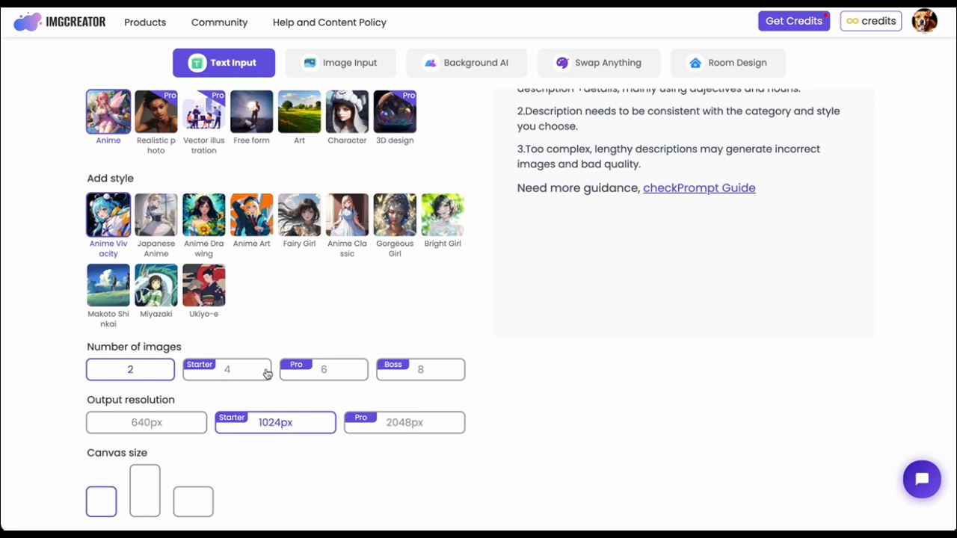
{"action": "left_click", "coordinate": [321, 376]}
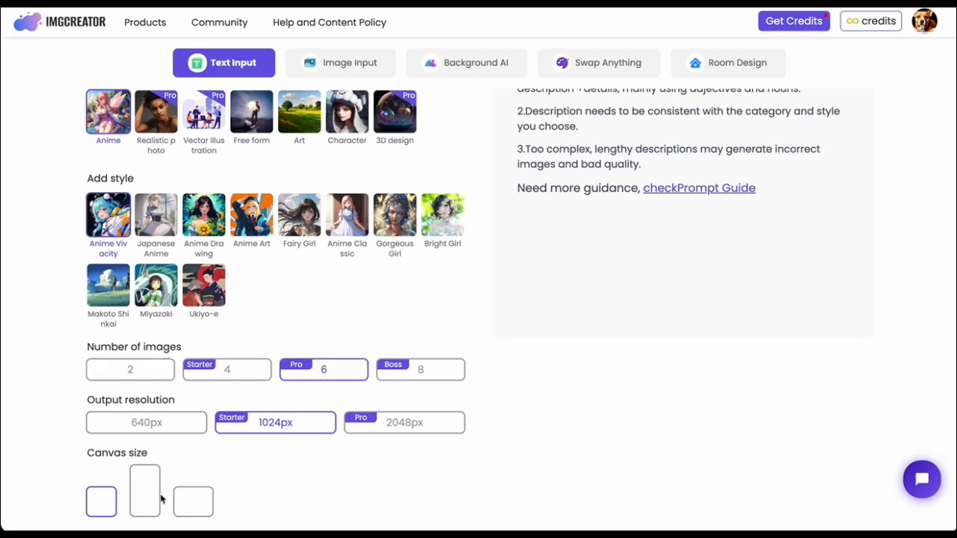
{"action": "scroll", "coordinate": [265, 296], "scroll_direction": "up", "scroll_amount": 2}
{"action": "left_click", "coordinate": [393, 175]}
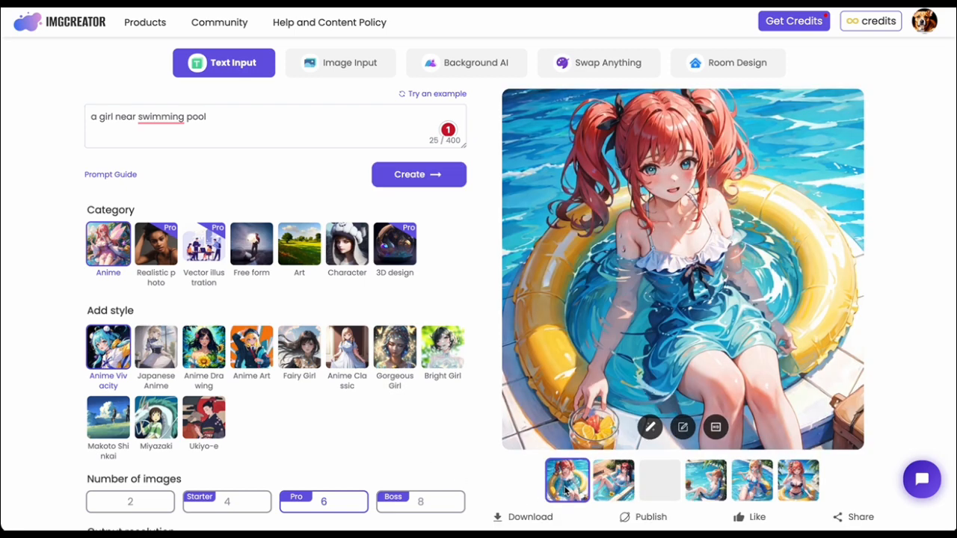
View the other generated swimming pool images one by one at full preview size.
{"action": "left_click", "coordinate": [610, 491]}
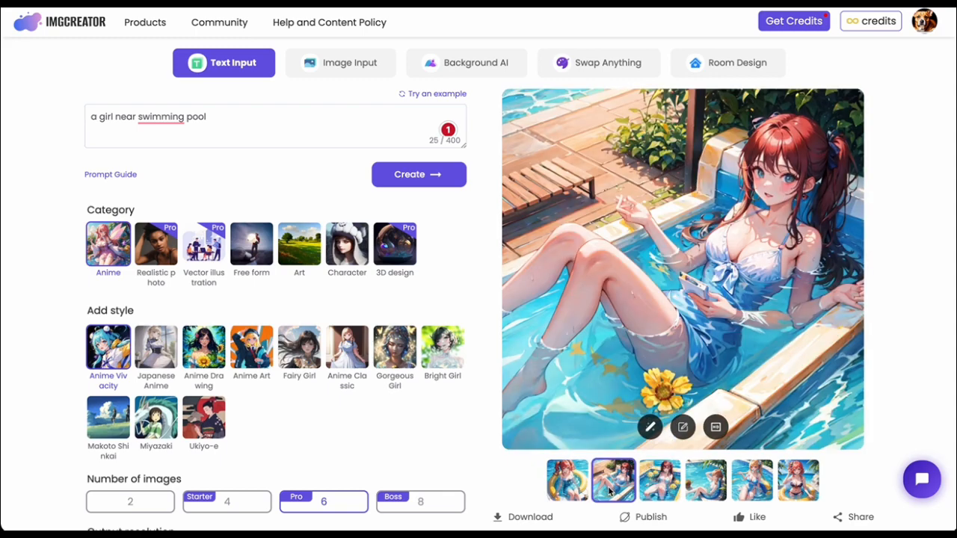
{"action": "left_click", "coordinate": [669, 488]}
{"action": "left_click", "coordinate": [709, 490]}
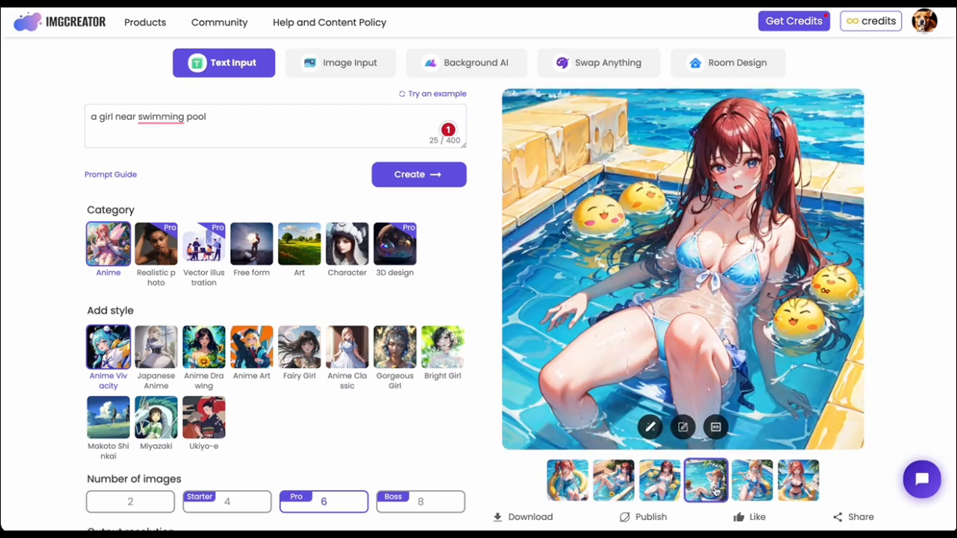
{"action": "left_click", "coordinate": [764, 490]}
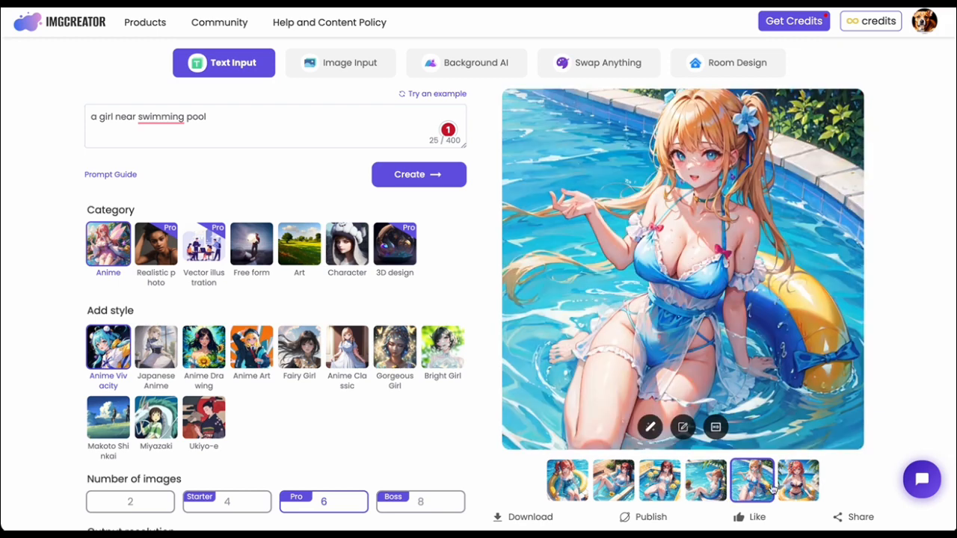
{"action": "left_click", "coordinate": [799, 491]}
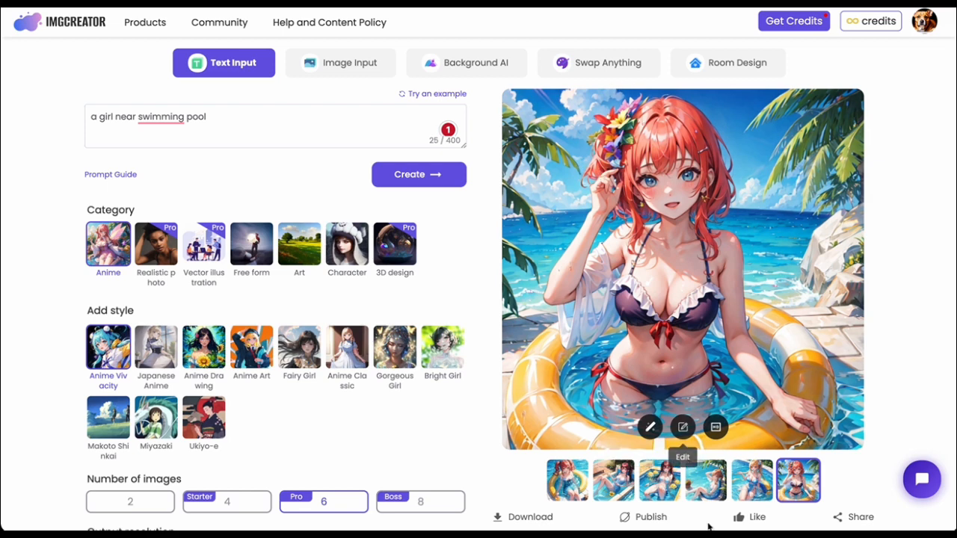
Open the Image Input generator and look through its Copy Contour, Copy Pose and Free form modes.
{"action": "left_click", "coordinate": [342, 71]}
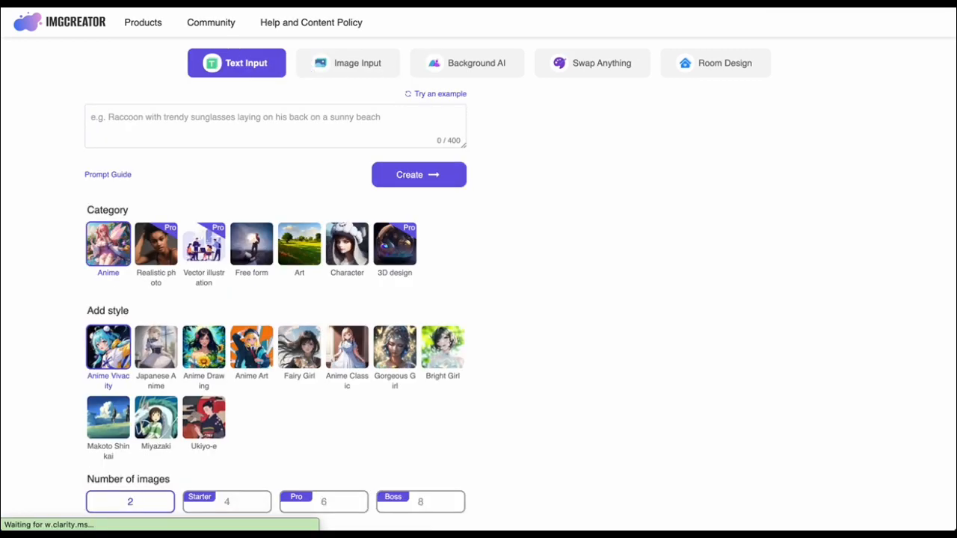
{"action": "left_click", "coordinate": [349, 73]}
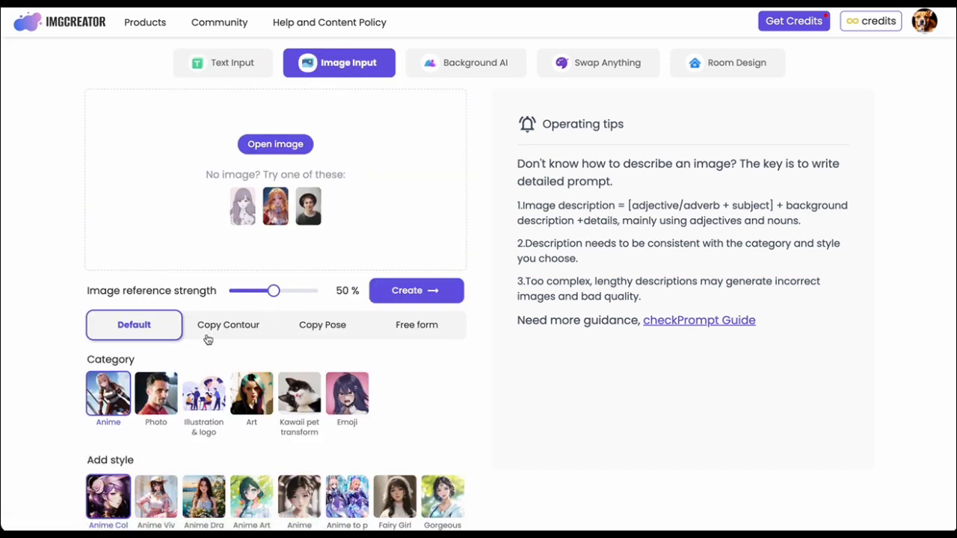
{"action": "scroll", "coordinate": [207, 340], "scroll_direction": "down", "scroll_amount": 1}
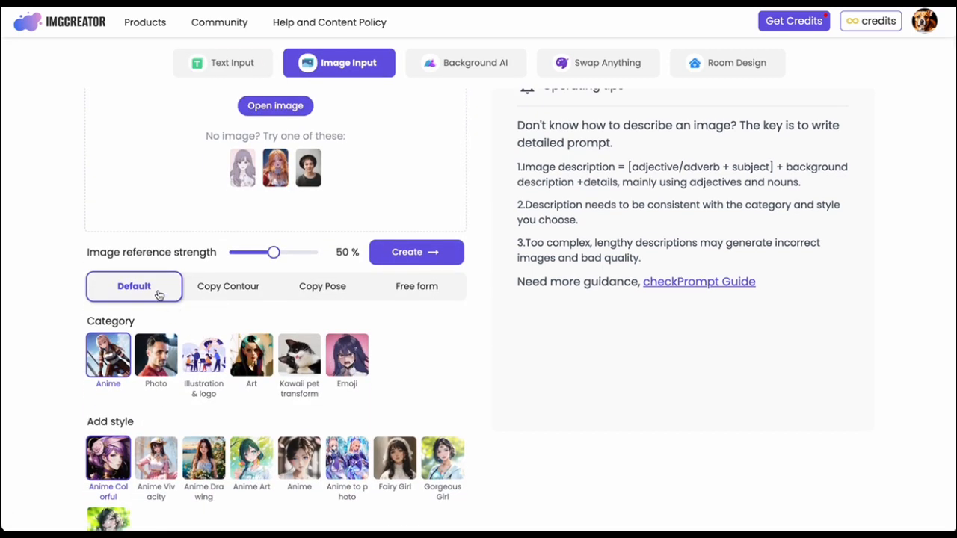
{"action": "left_click", "coordinate": [253, 298]}
{"action": "left_click", "coordinate": [337, 300]}
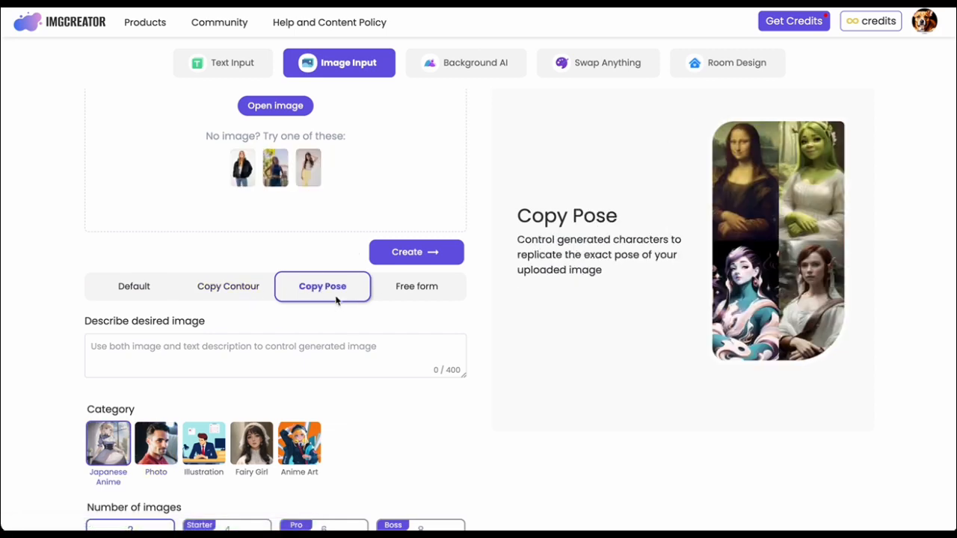
{"action": "left_click", "coordinate": [421, 298]}
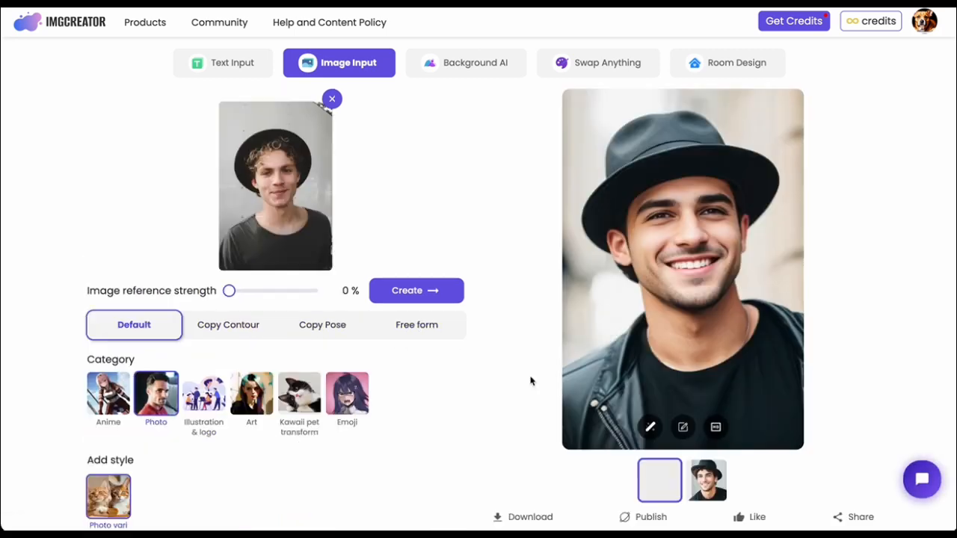
Generate Copy Contour images from the hat portrait with the description "a girl" and an image reference strength of 52%.
{"action": "left_click", "coordinate": [236, 328]}
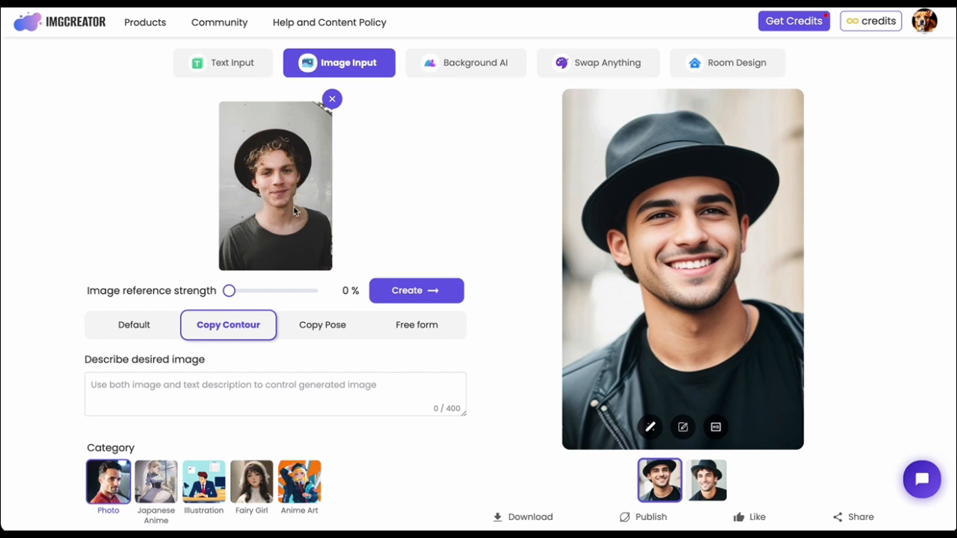
{"action": "left_click", "coordinate": [177, 384]}
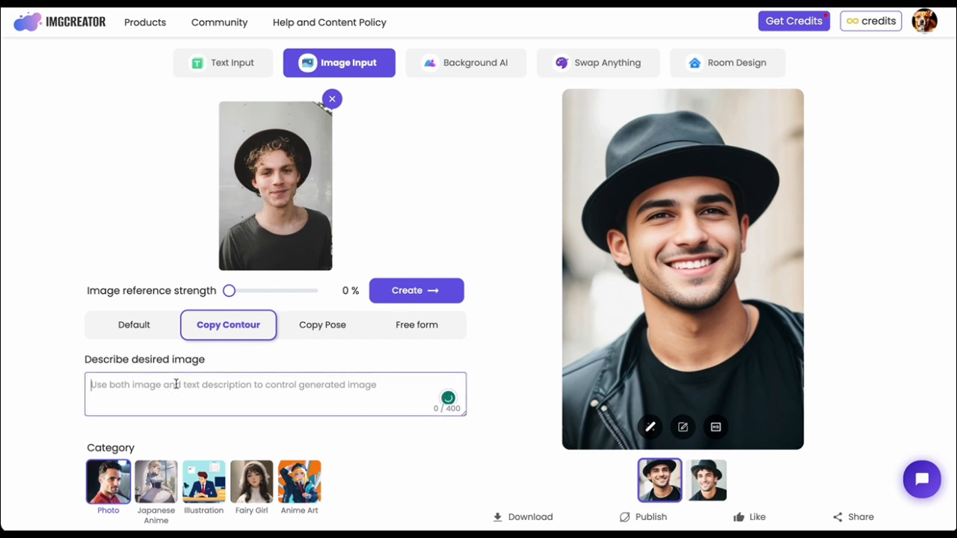
{"action": "type", "text": "a girl"}
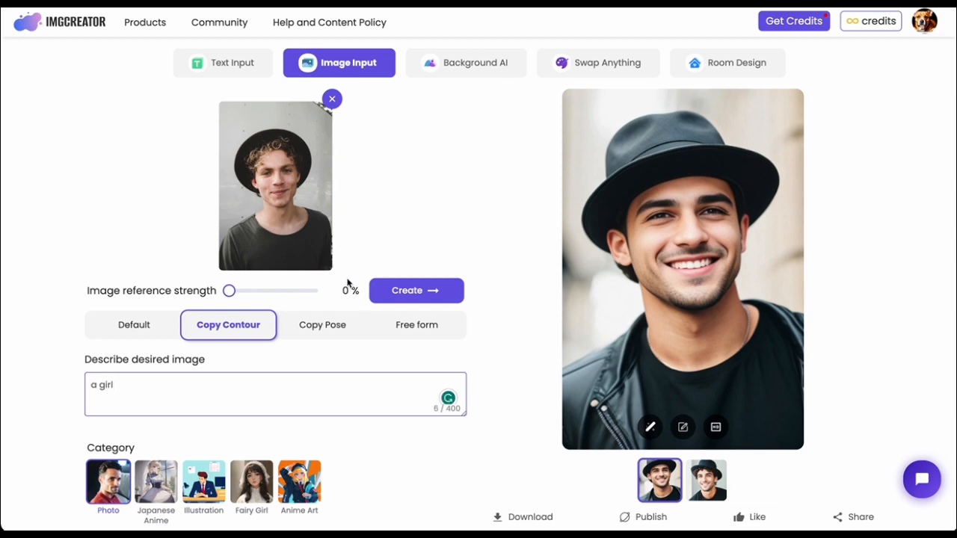
{"action": "left_click", "coordinate": [389, 297]}
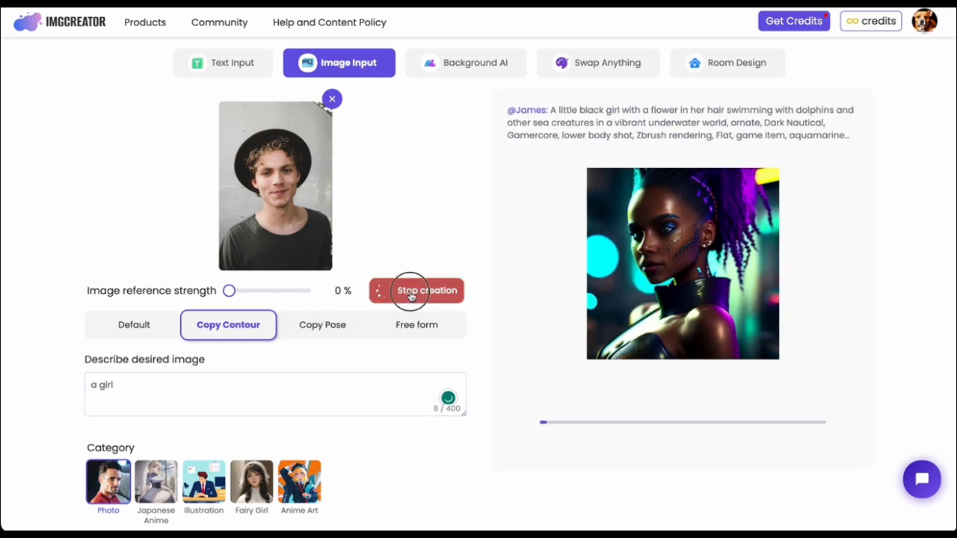
{"action": "left_click", "coordinate": [410, 294]}
{"action": "left_click", "coordinate": [275, 292]}
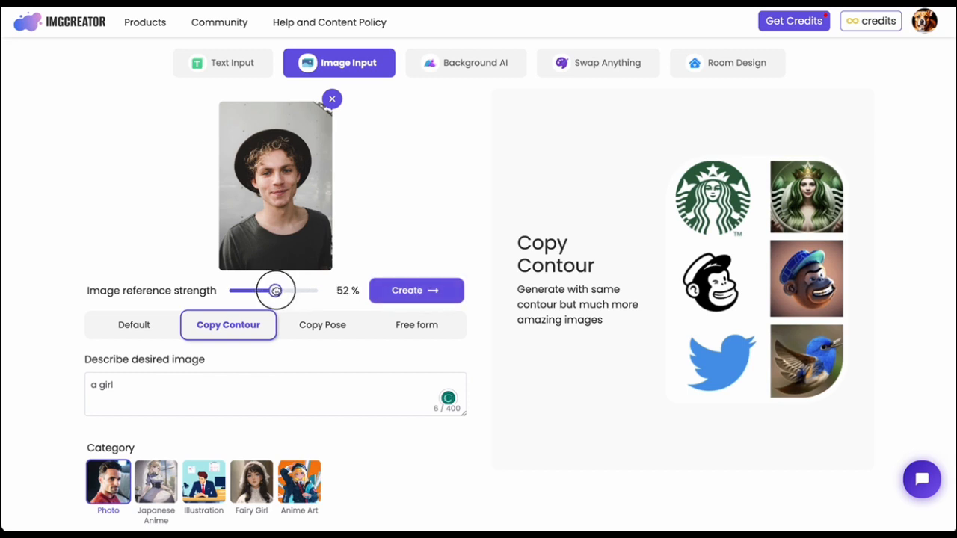
{"action": "left_click", "coordinate": [410, 290]}
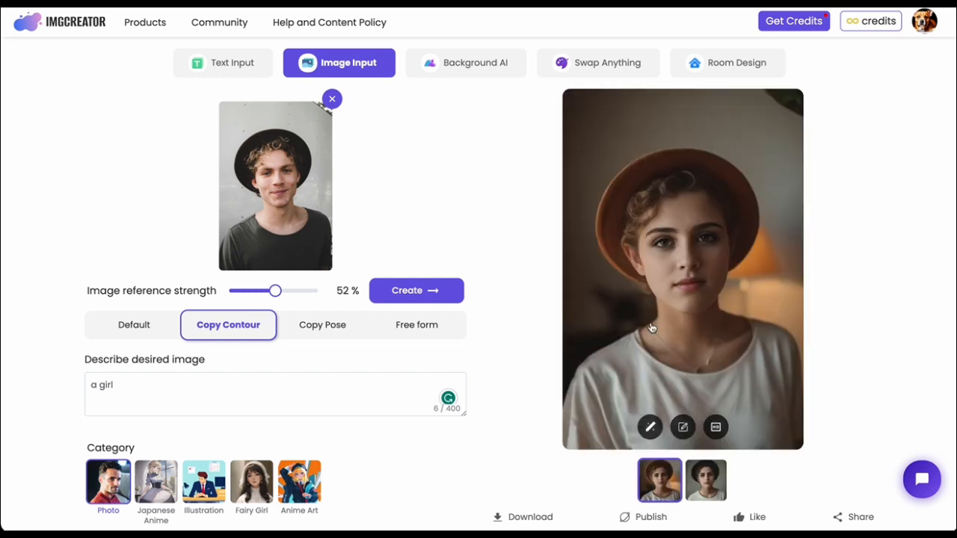
Compare the two generated portraits and set the image reference strength to 54%.
{"action": "left_click", "coordinate": [707, 486]}
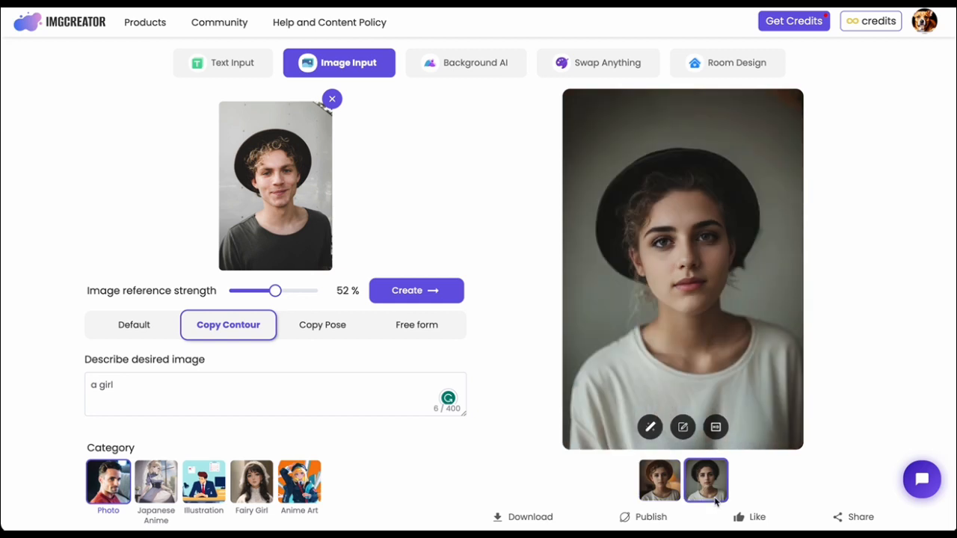
{"action": "left_click", "coordinate": [658, 487]}
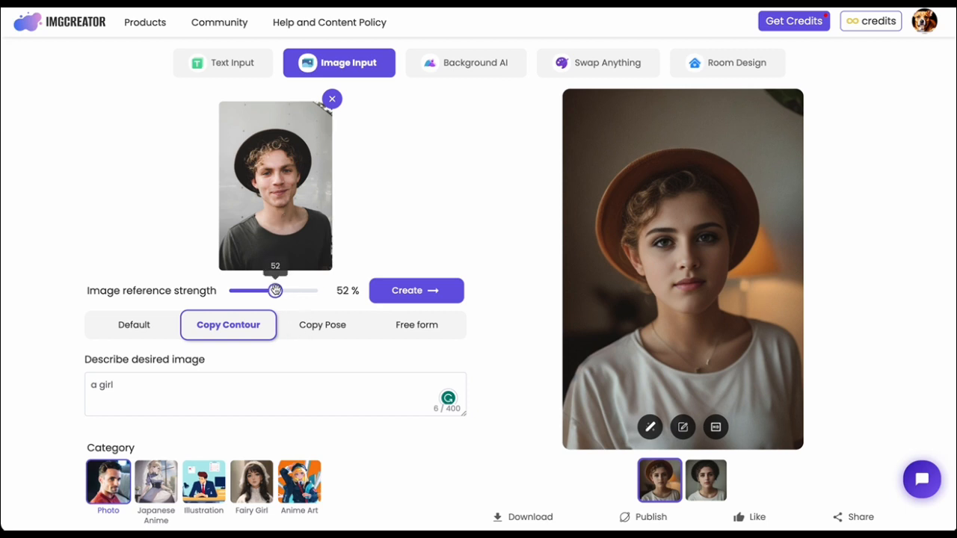
{"action": "left_click_drag", "start_coordinate": [275, 291], "coordinate": [277, 294]}
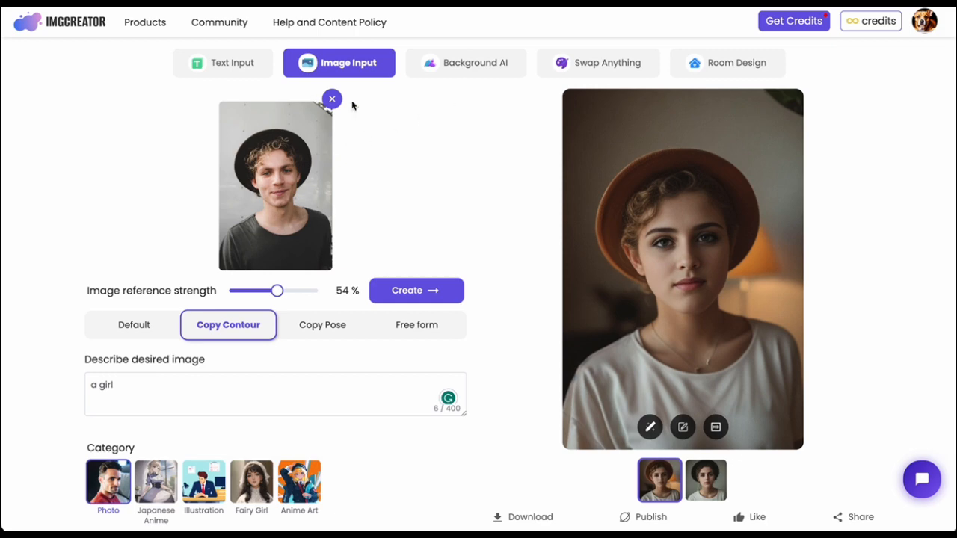
Return to the home page and open AI Studio.
{"action": "left_click", "coordinate": [81, 24]}
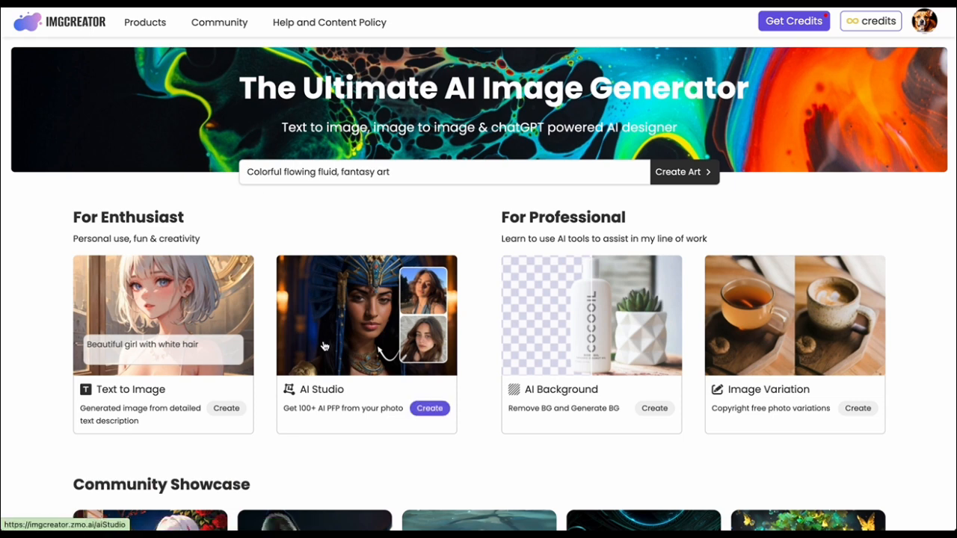
{"action": "left_click", "coordinate": [325, 346]}
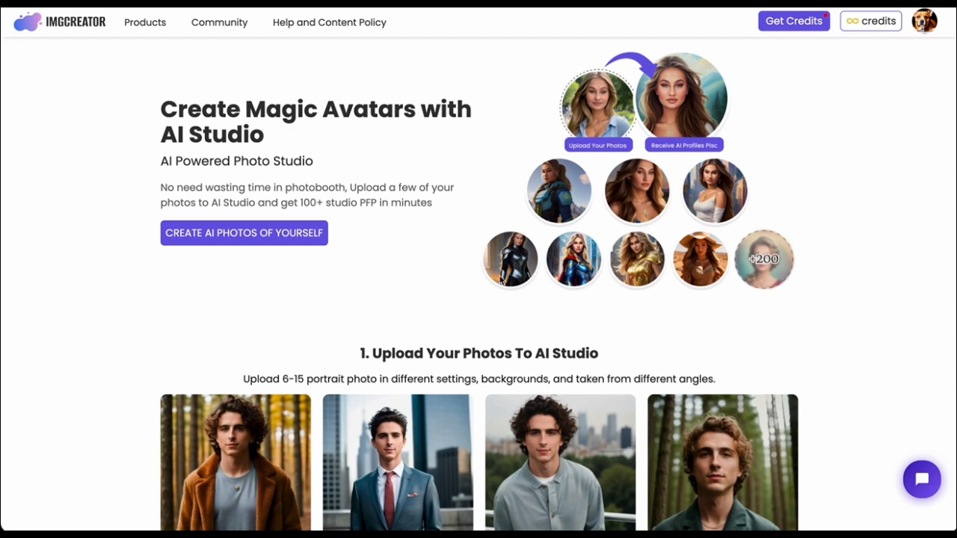
Look through AI Studio's sample upload photos and avatar styles, and open the page for creating AI photos of yourself.
{"action": "scroll", "coordinate": [525, 406], "scroll_direction": "down", "scroll_amount": 3}
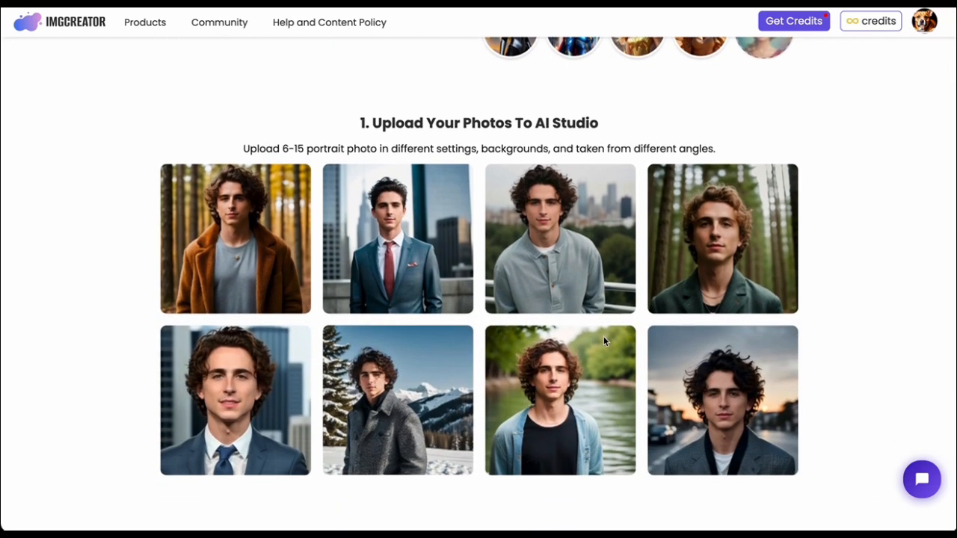
{"action": "scroll", "coordinate": [402, 391], "scroll_direction": "down", "scroll_amount": 5}
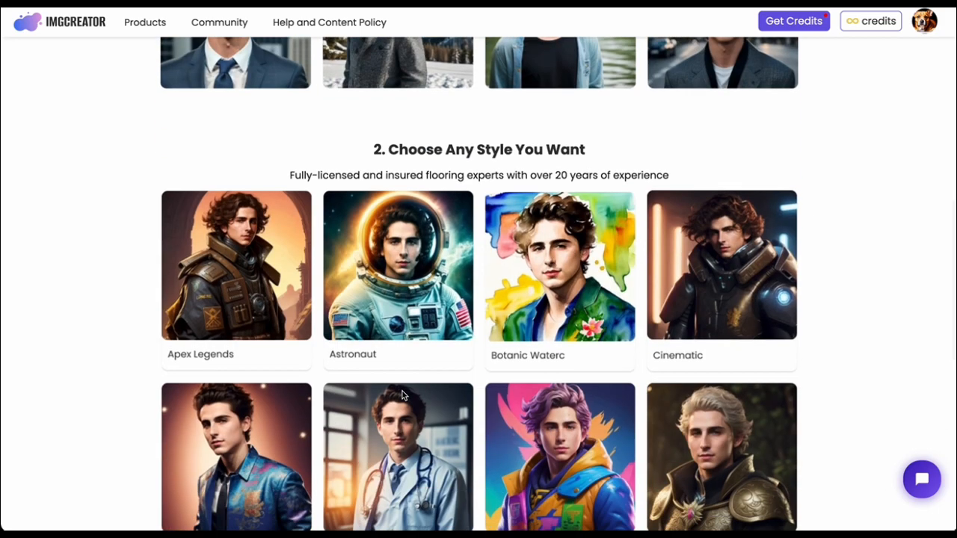
{"action": "scroll", "coordinate": [521, 361], "scroll_direction": "down", "scroll_amount": 1}
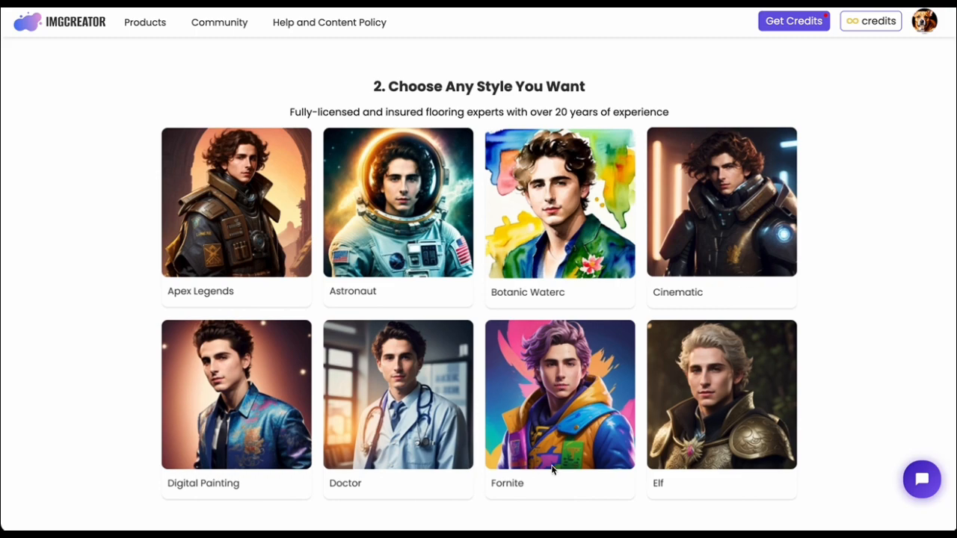
{"action": "scroll", "coordinate": [552, 468], "scroll_direction": "up", "scroll_amount": 10}
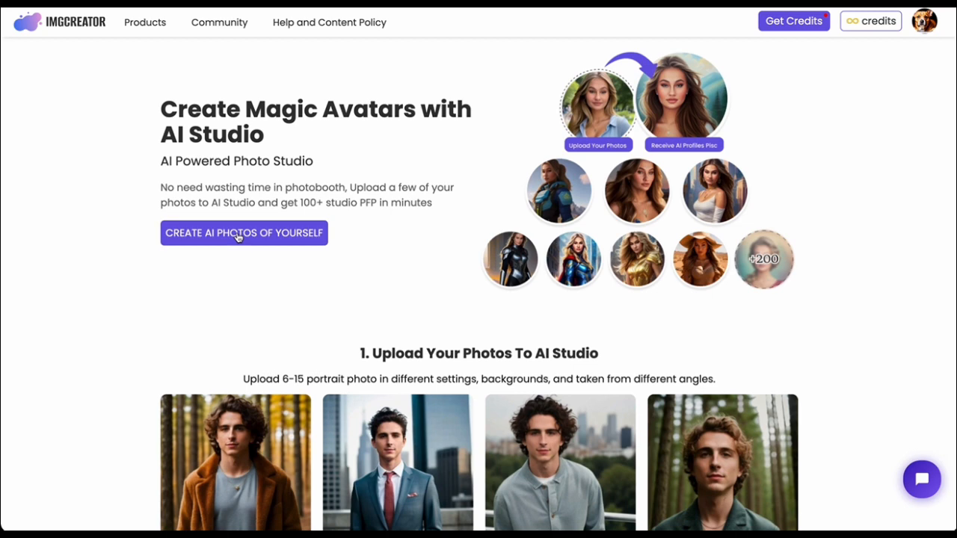
{"action": "left_click", "coordinate": [238, 234]}
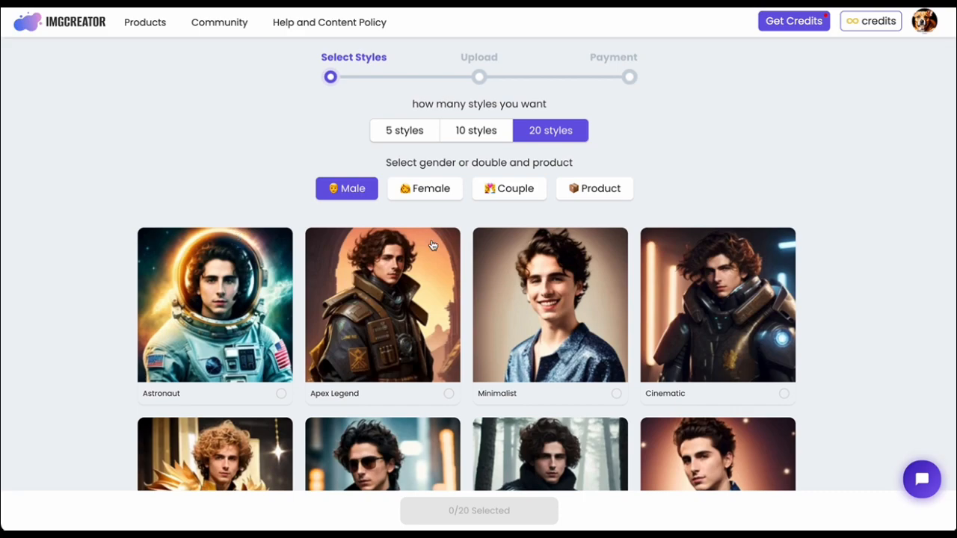
Browse the full range of Male avatar styles offered for the 20-style package.
{"action": "scroll", "coordinate": [432, 245], "scroll_direction": "down", "scroll_amount": 10}
{"action": "scroll", "coordinate": [432, 245], "scroll_direction": "up", "scroll_amount": 10}
{"action": "scroll", "coordinate": [432, 245], "scroll_direction": "down", "scroll_amount": 2}
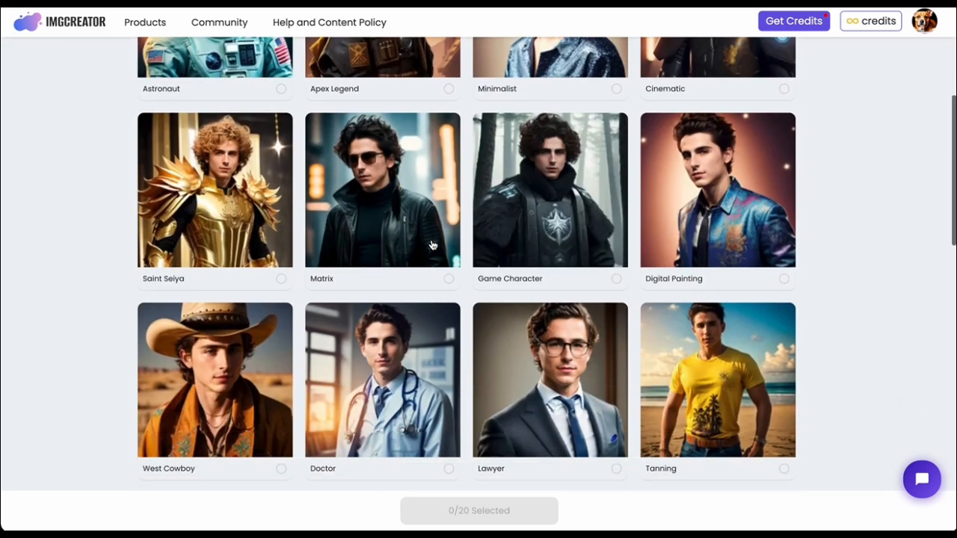
{"action": "scroll", "coordinate": [432, 245], "scroll_direction": "down", "scroll_amount": 1}
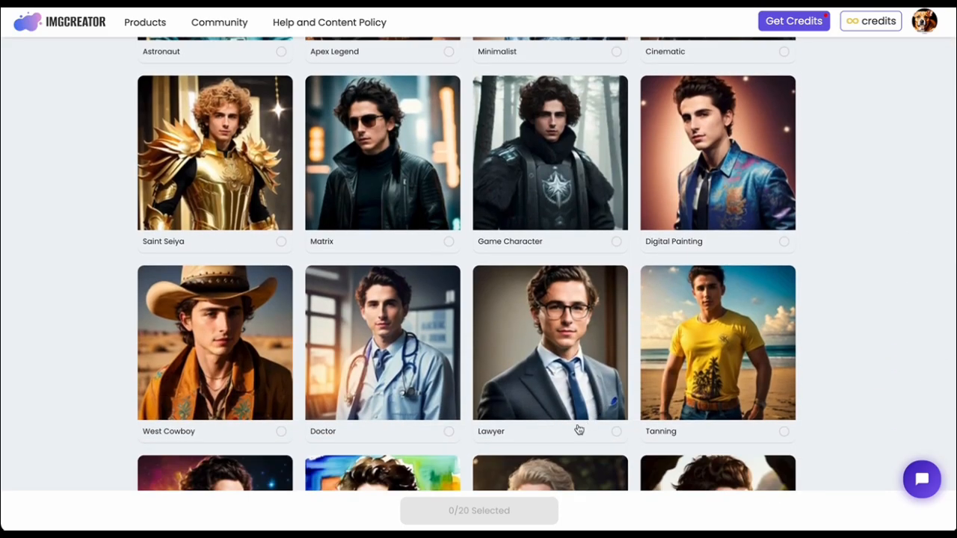
{"action": "scroll", "coordinate": [578, 429], "scroll_direction": "down", "scroll_amount": 8}
{"action": "scroll", "coordinate": [571, 406], "scroll_direction": "down", "scroll_amount": 1}
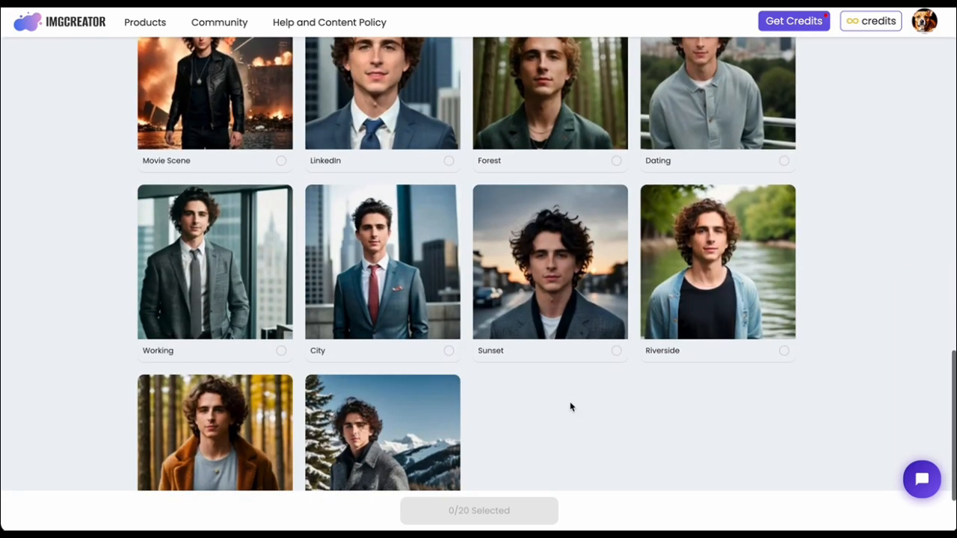
{"action": "scroll", "coordinate": [571, 407], "scroll_direction": "up", "scroll_amount": 1}
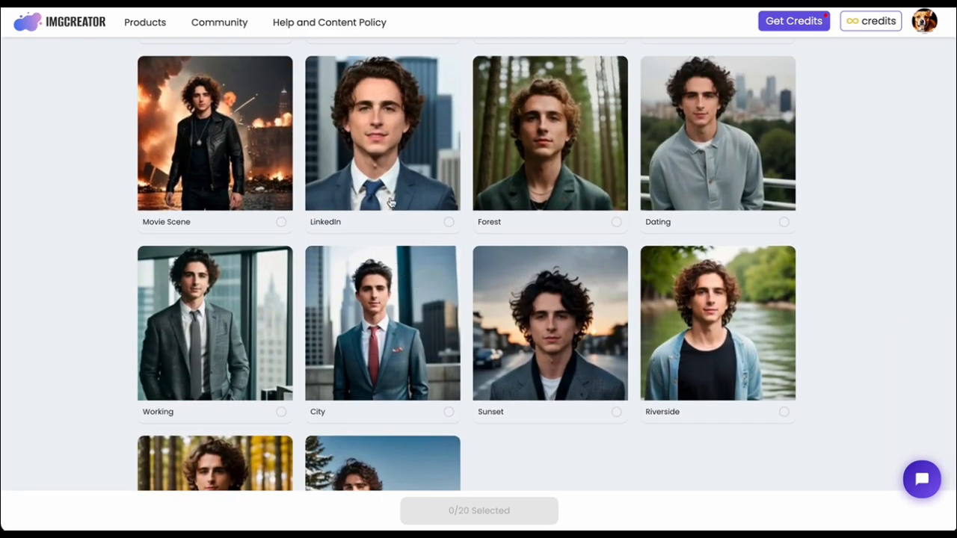
{"action": "scroll", "coordinate": [709, 355], "scroll_direction": "down", "scroll_amount": 5}
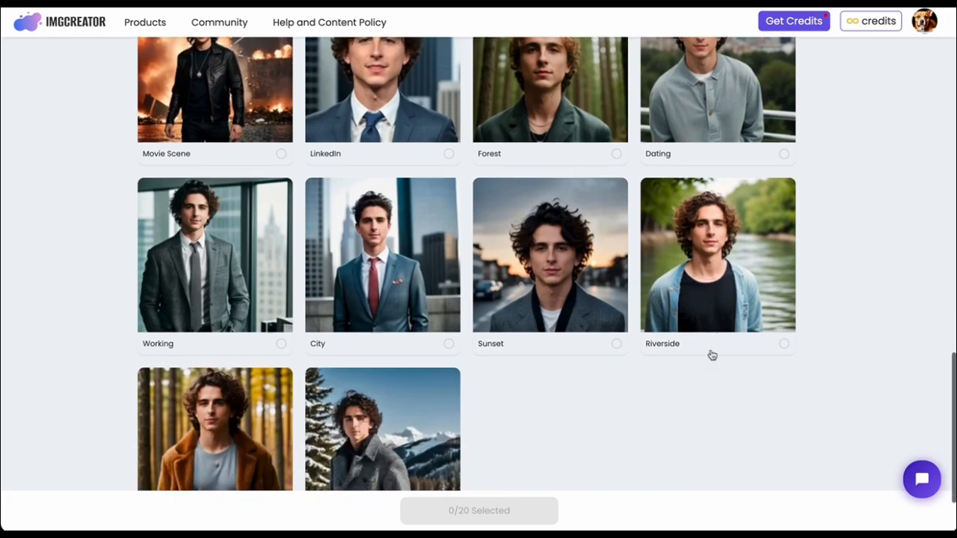
{"action": "scroll", "coordinate": [711, 354], "scroll_direction": "up", "scroll_amount": 3}
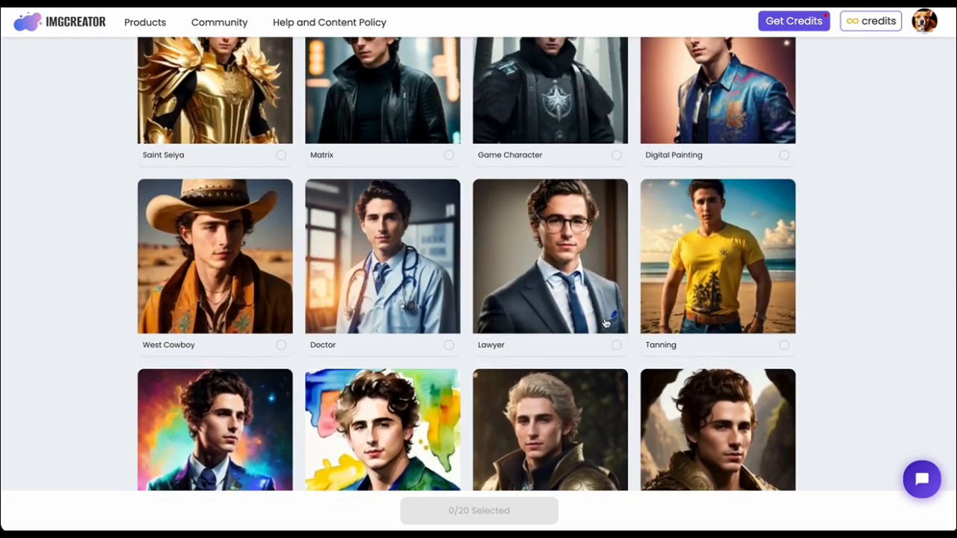
{"action": "scroll", "coordinate": [658, 336], "scroll_direction": "up", "scroll_amount": 10}
Switch the avatar category to Couple and look through its styles.
{"action": "left_click", "coordinate": [525, 196]}
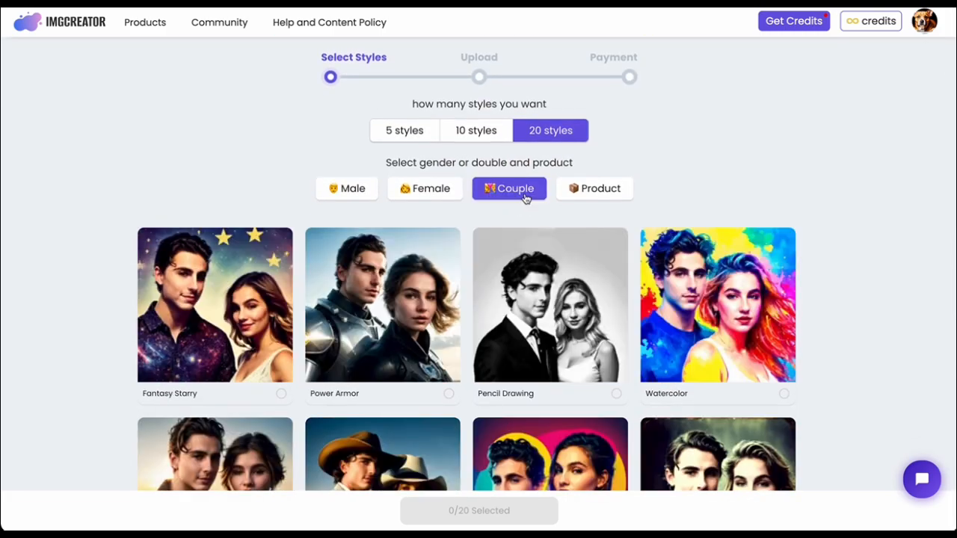
{"action": "scroll", "coordinate": [548, 335], "scroll_direction": "down", "scroll_amount": 1}
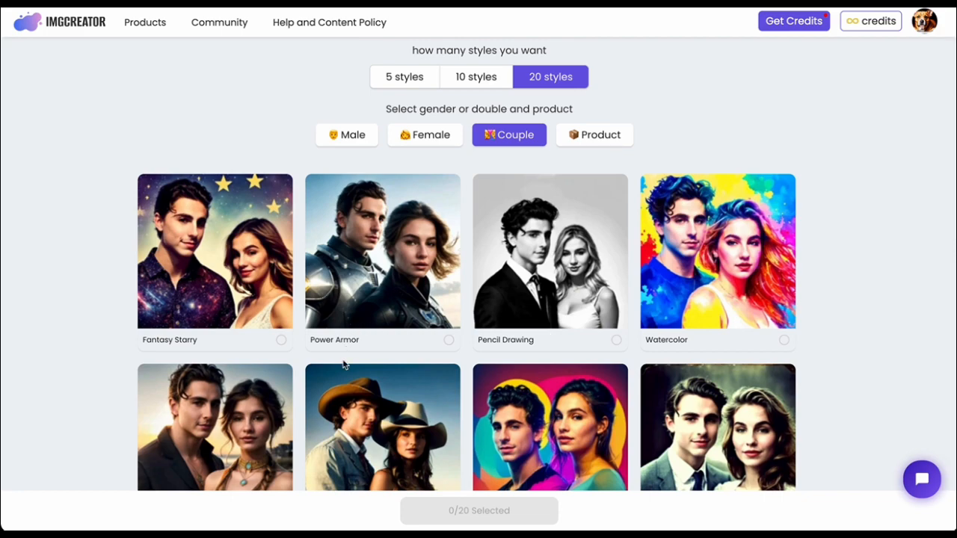
{"action": "scroll", "coordinate": [458, 427], "scroll_direction": "down", "scroll_amount": 3}
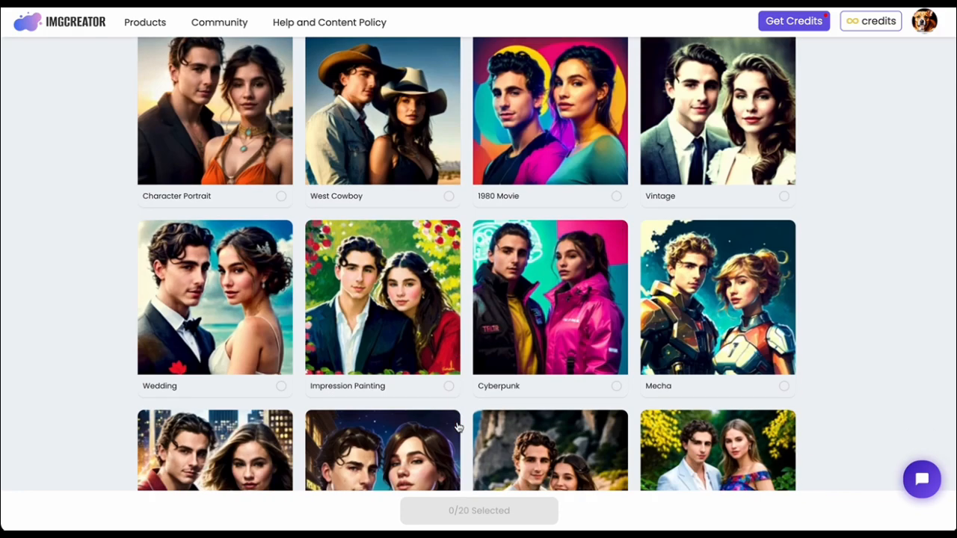
{"action": "scroll", "coordinate": [509, 302], "scroll_direction": "down", "scroll_amount": 3}
{"action": "scroll", "coordinate": [542, 420], "scroll_direction": "down", "scroll_amount": 1}
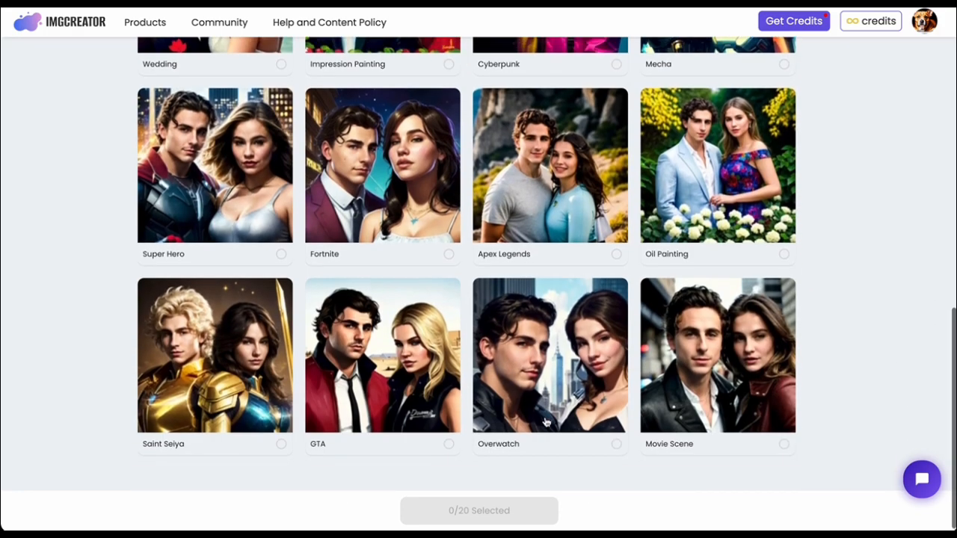
{"action": "scroll", "coordinate": [545, 423], "scroll_direction": "up", "scroll_amount": 3}
{"action": "scroll", "coordinate": [545, 422], "scroll_direction": "up", "scroll_amount": 5}
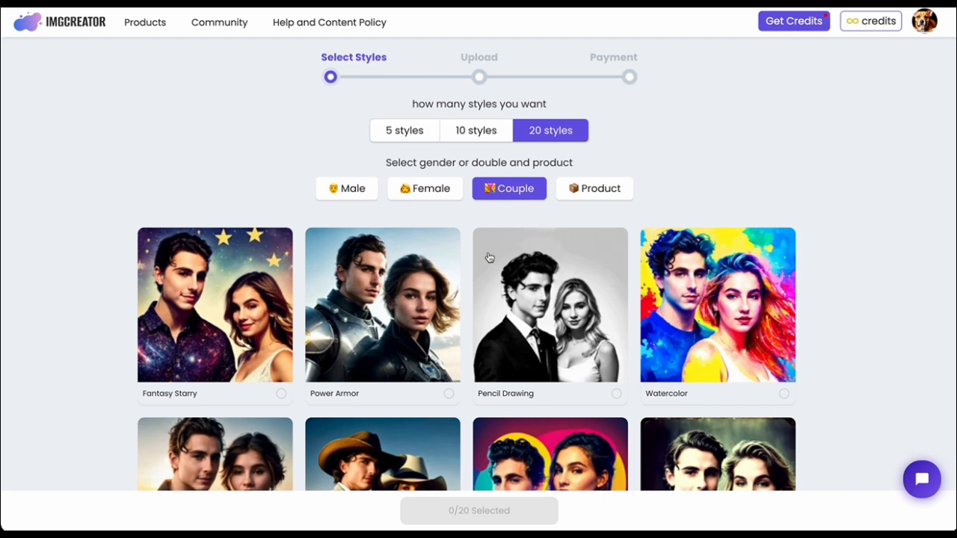
Leave AI Studio for the home page and open the Onboarding Tutorial with the For Professional option.
{"action": "left_click", "coordinate": [95, 22]}
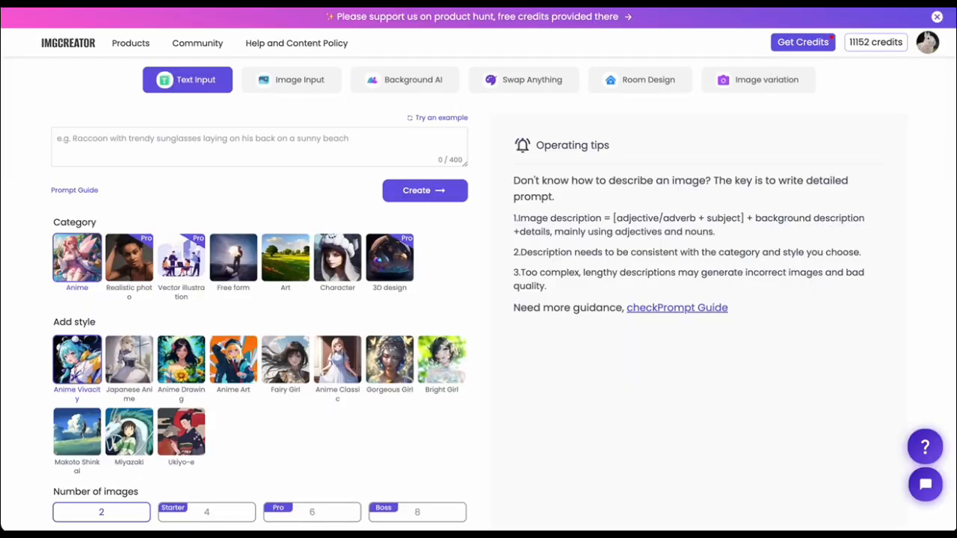
{"action": "mouse_move", "coordinate": [285, 42]}
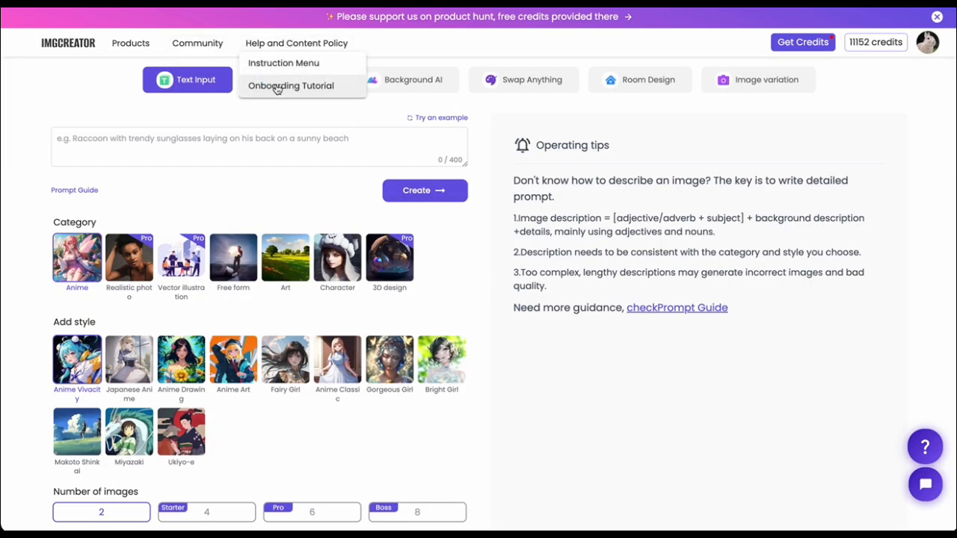
{"action": "left_click", "coordinate": [276, 86]}
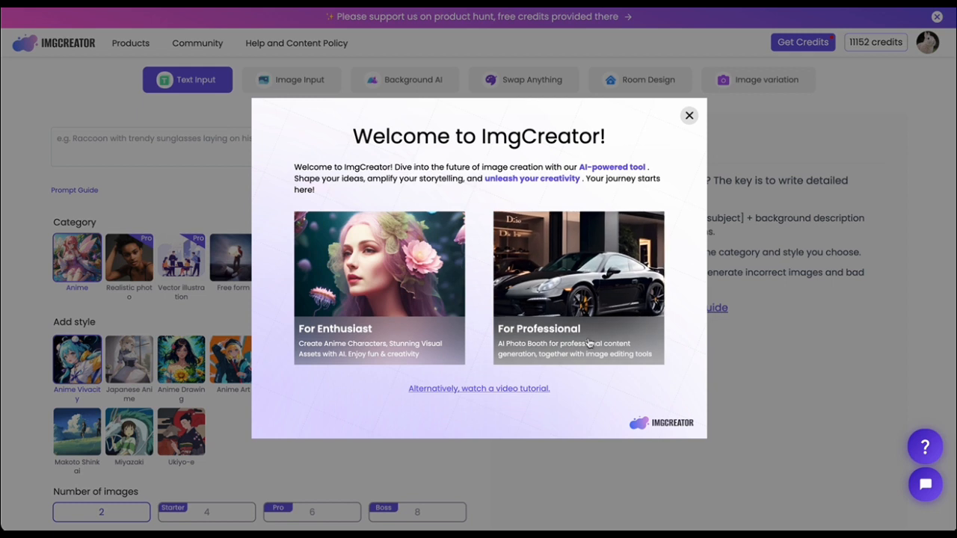
{"action": "left_click", "coordinate": [586, 352]}
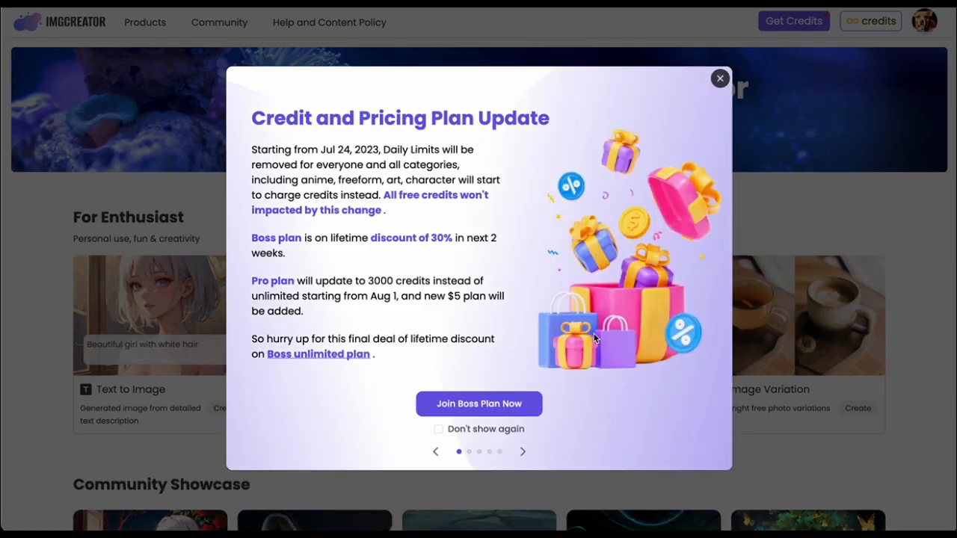
Dismiss the pricing update notice, open Background AI and upload 20230721-210953.png from the Downloads folder for background removal.
{"action": "left_click", "coordinate": [720, 79]}
{"action": "left_click", "coordinate": [517, 419]}
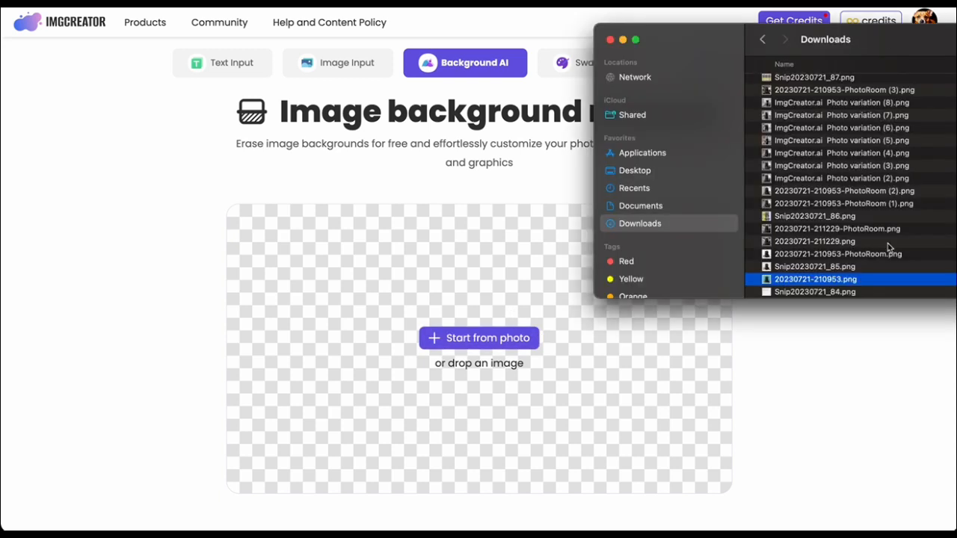
{"action": "left_click_drag", "start_coordinate": [883, 38], "coordinate": [956, 26]}
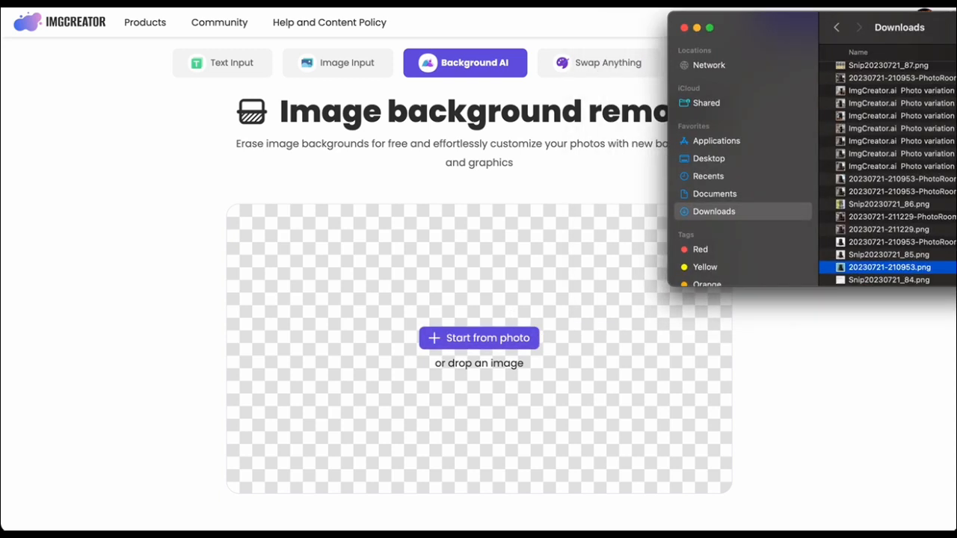
{"action": "left_click_drag", "start_coordinate": [885, 272], "coordinate": [479, 338]}
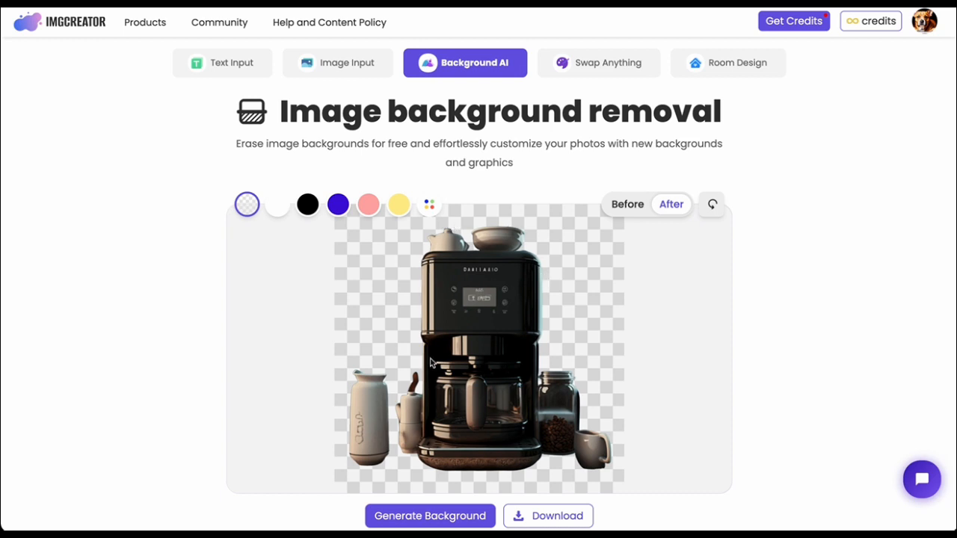
Try the white, black, blue, pink and yellow preset background colours behind the coffee maker.
{"action": "scroll", "coordinate": [433, 362], "scroll_direction": "down", "scroll_amount": 1}
{"action": "left_click", "coordinate": [277, 199]}
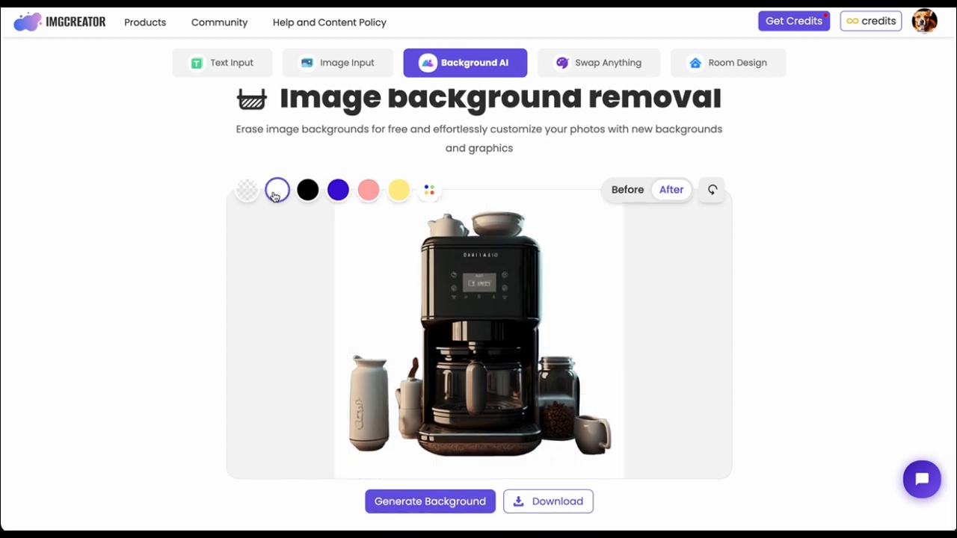
{"action": "left_click", "coordinate": [309, 197]}
{"action": "left_click", "coordinate": [345, 196]}
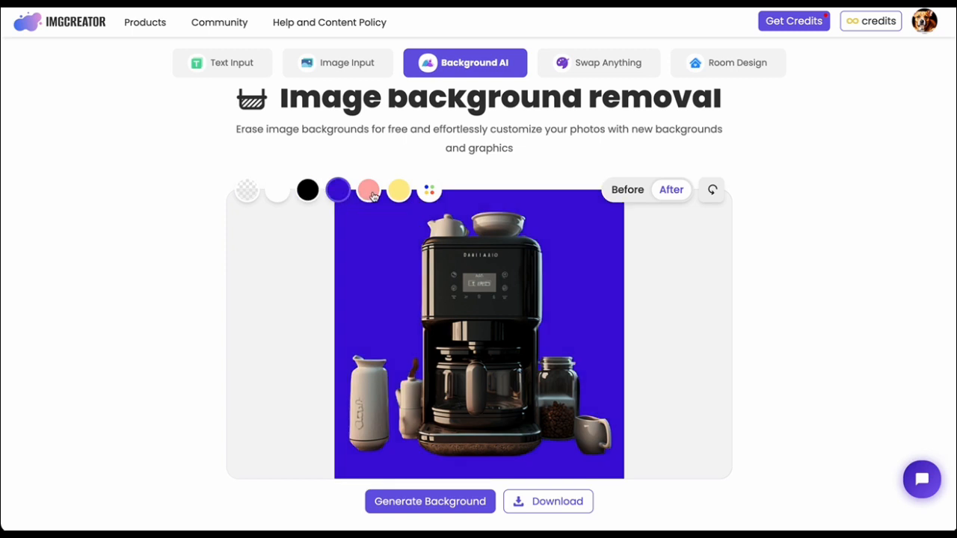
{"action": "left_click", "coordinate": [371, 196]}
{"action": "left_click", "coordinate": [403, 198]}
Set a custom background colour of RGB 225, 117, 117 behind the coffee maker and download the image.
{"action": "left_click", "coordinate": [431, 193]}
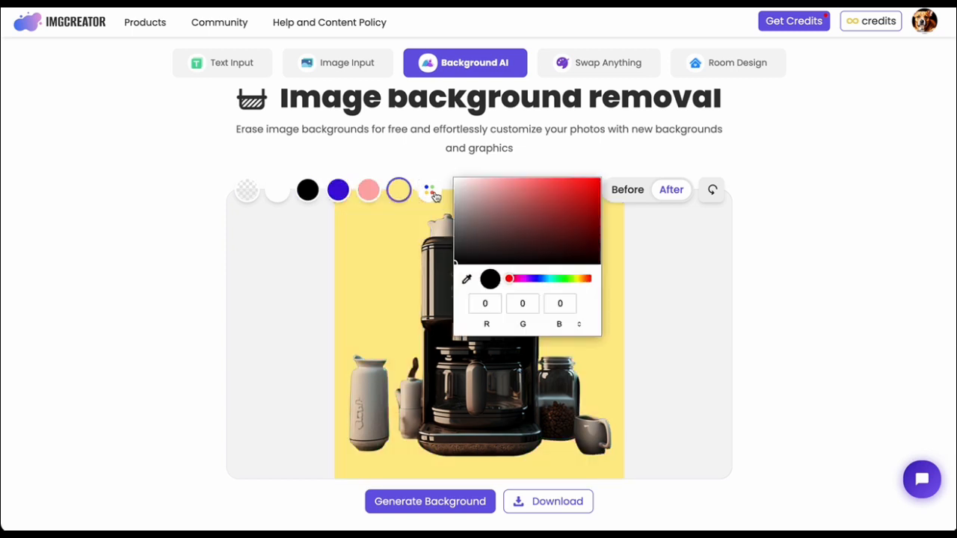
{"action": "left_click", "coordinate": [513, 194]}
{"action": "mouse_move", "coordinate": [512, 194]}
{"action": "left_mouse_down"}
{"action": "mouse_move", "coordinate": [504, 208]}
{"action": "mouse_move", "coordinate": [504, 186]}
{"action": "mouse_move", "coordinate": [512, 186]}
{"action": "mouse_move", "coordinate": [531, 208]}
{"action": "mouse_move", "coordinate": [524, 187]}
{"action": "left_mouse_up"}
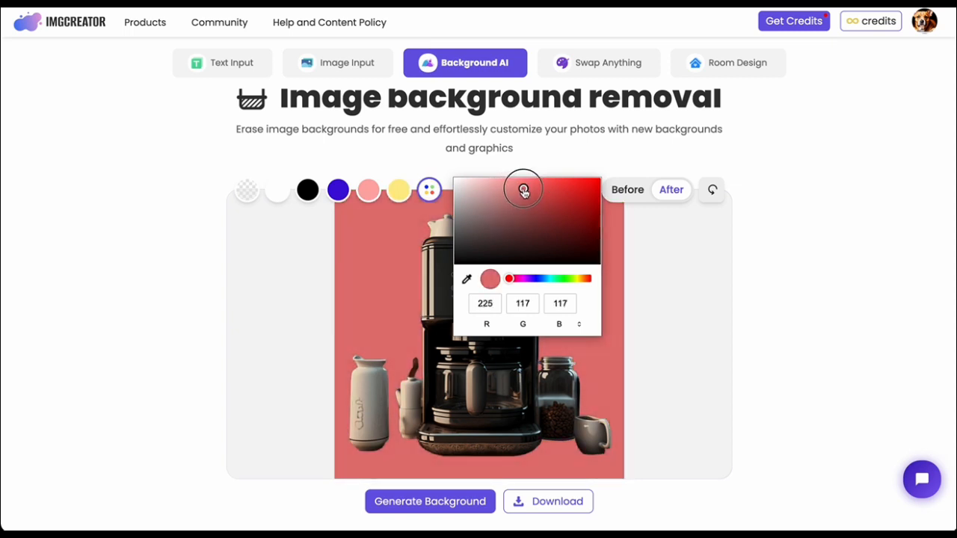
{"action": "left_click", "coordinate": [700, 280]}
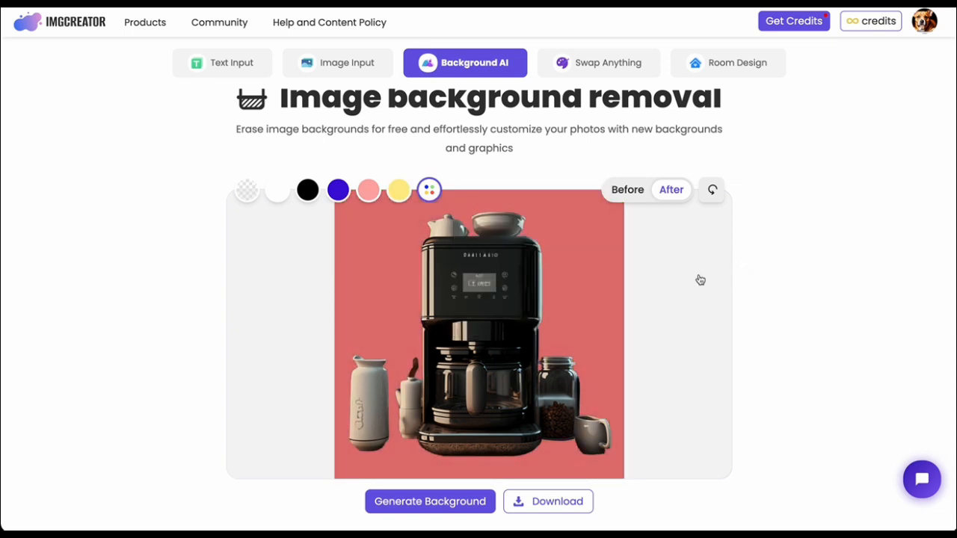
{"action": "left_click", "coordinate": [555, 506]}
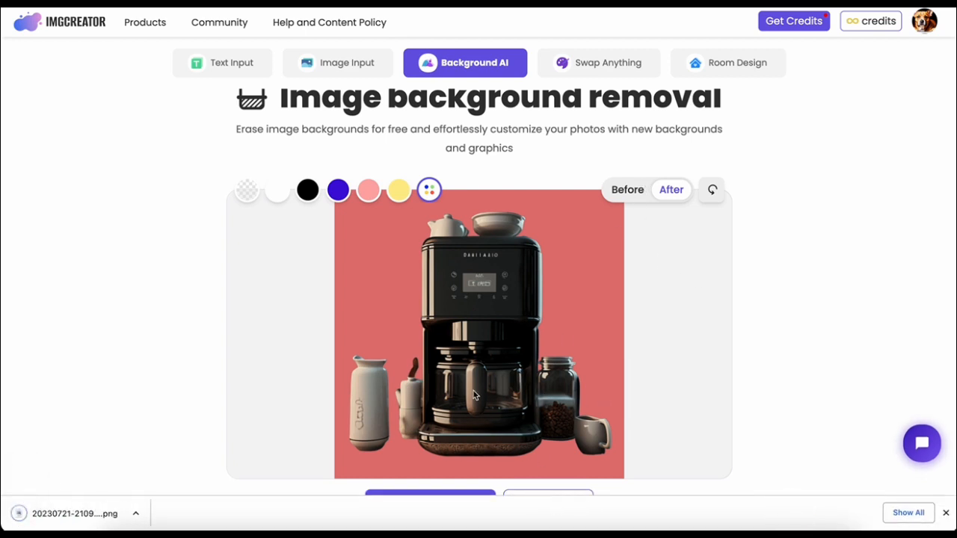
{"action": "left_click", "coordinate": [945, 513]}
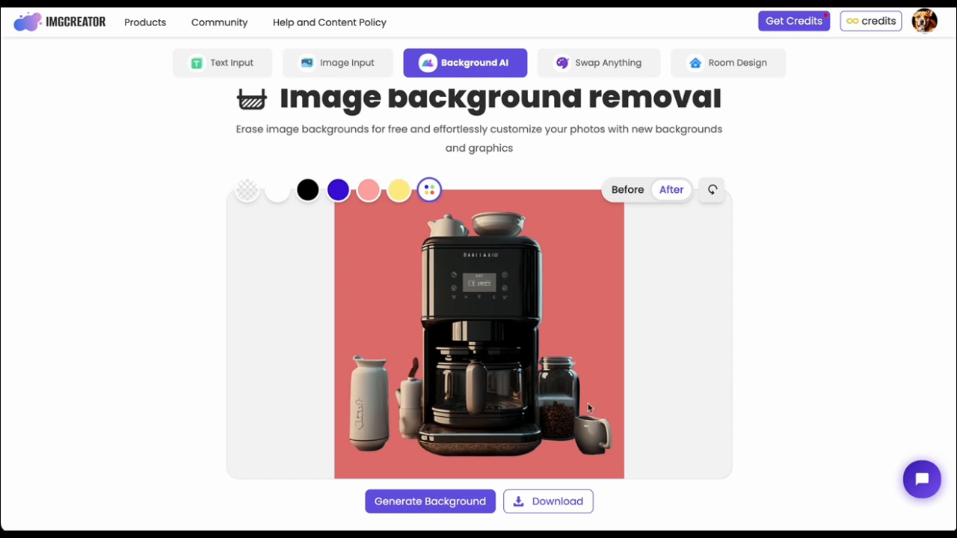
Make the coffee maker's background transparent again and generate AI backgrounds with the Popular filter and Home design style.
{"action": "left_click", "coordinate": [247, 190]}
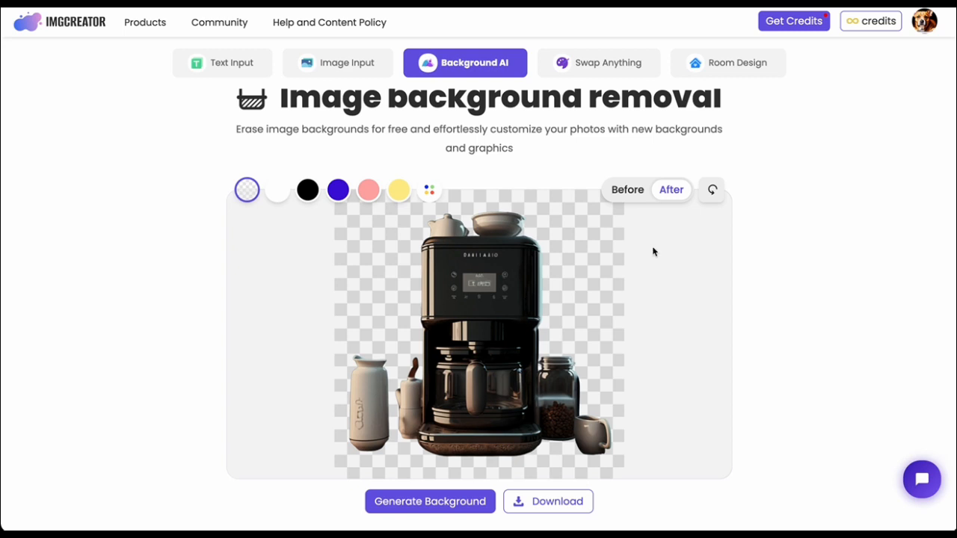
{"action": "left_click", "coordinate": [422, 503]}
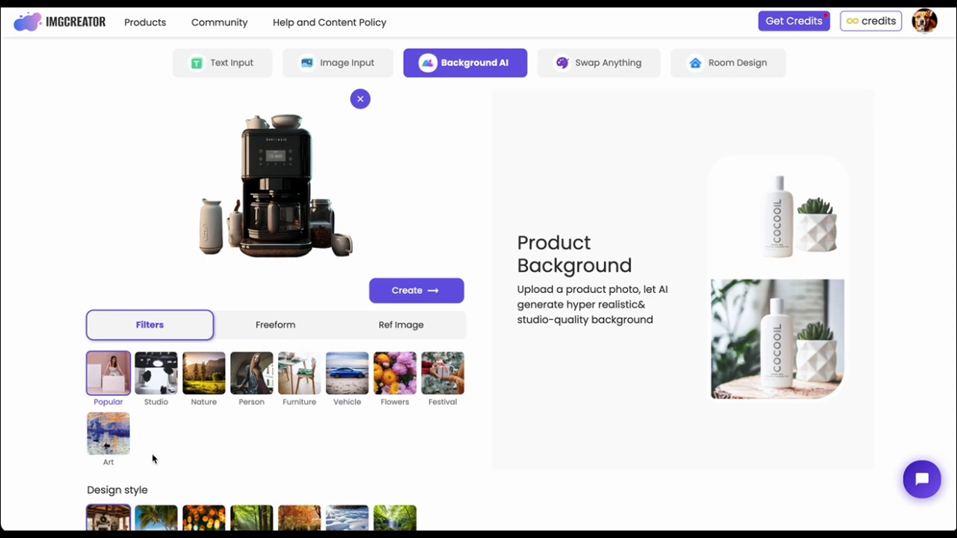
{"action": "scroll", "coordinate": [152, 459], "scroll_direction": "down", "scroll_amount": 1}
{"action": "scroll", "coordinate": [423, 327], "scroll_direction": "up", "scroll_amount": 1}
{"action": "left_click", "coordinate": [433, 291]}
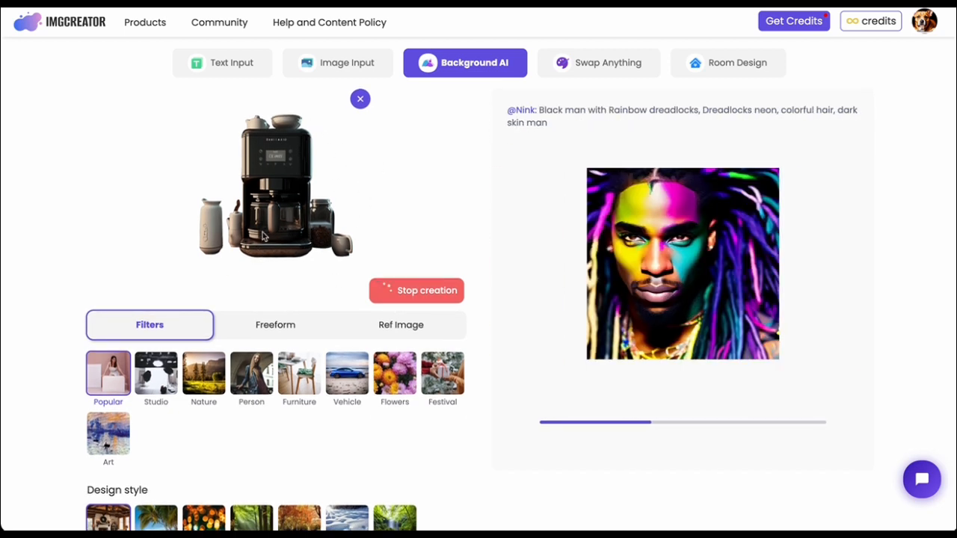
{"action": "scroll", "coordinate": [151, 436], "scroll_direction": "down", "scroll_amount": 1}
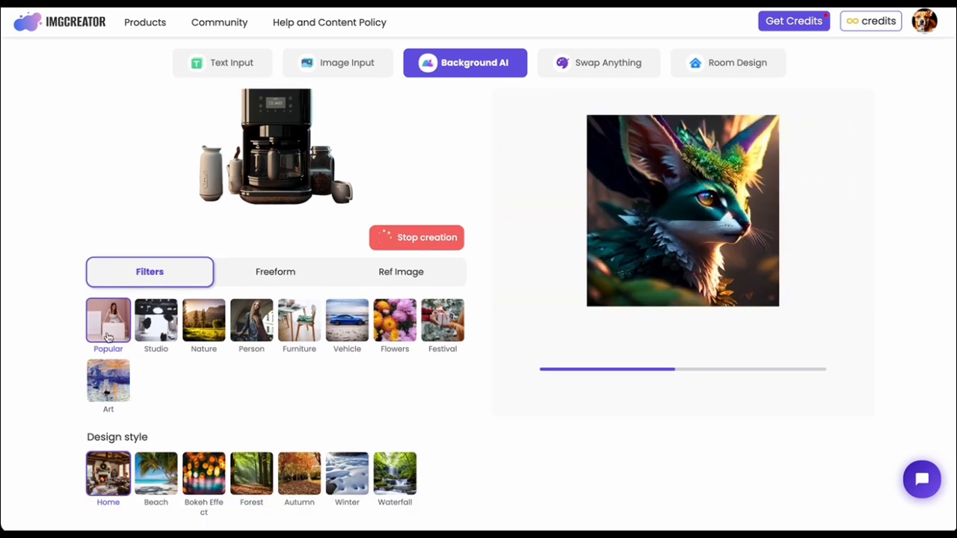
{"action": "scroll", "coordinate": [211, 407], "scroll_direction": "up", "scroll_amount": 1}
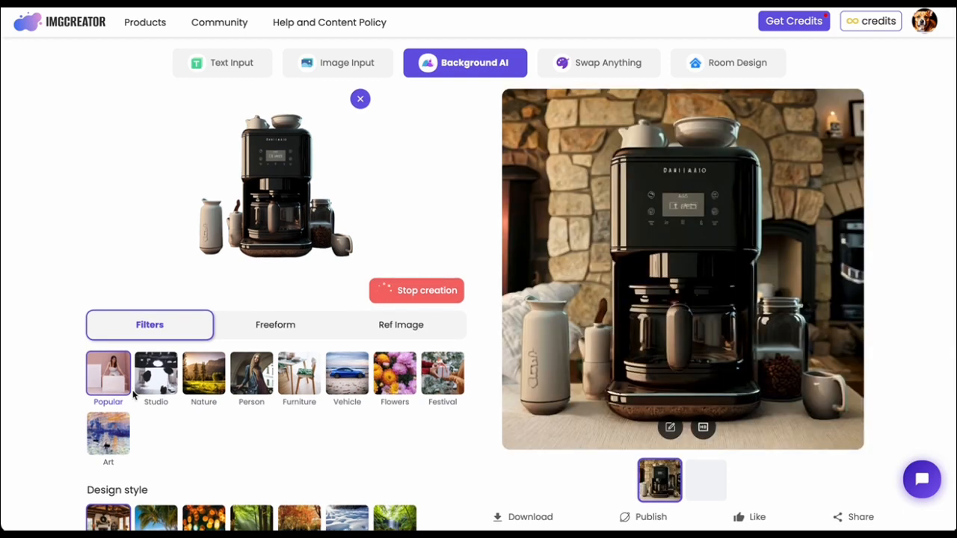
Choose the Studio background filter for the coffee maker and set its design style to Marble.
{"action": "scroll", "coordinate": [145, 426], "scroll_direction": "down", "scroll_amount": 2}
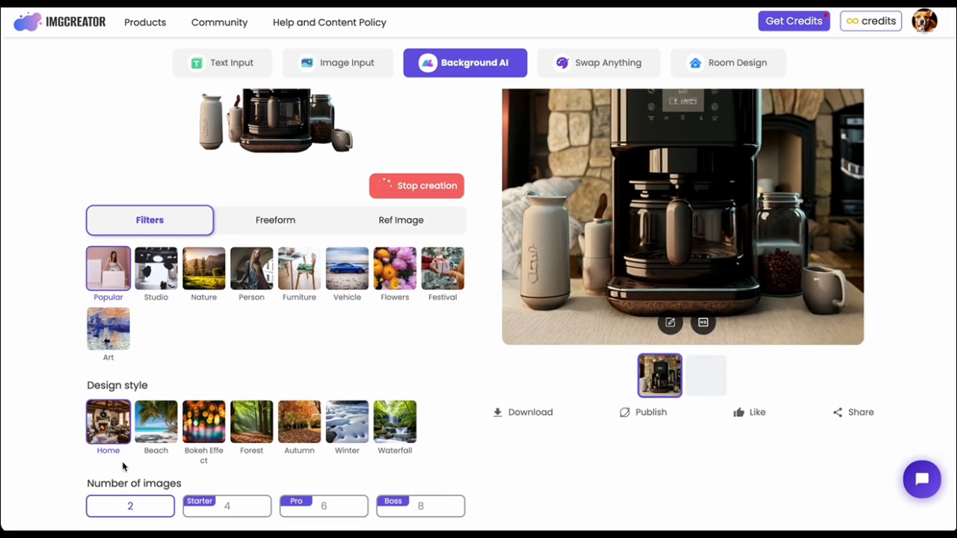
{"action": "scroll", "coordinate": [253, 321], "scroll_direction": "up", "scroll_amount": 2}
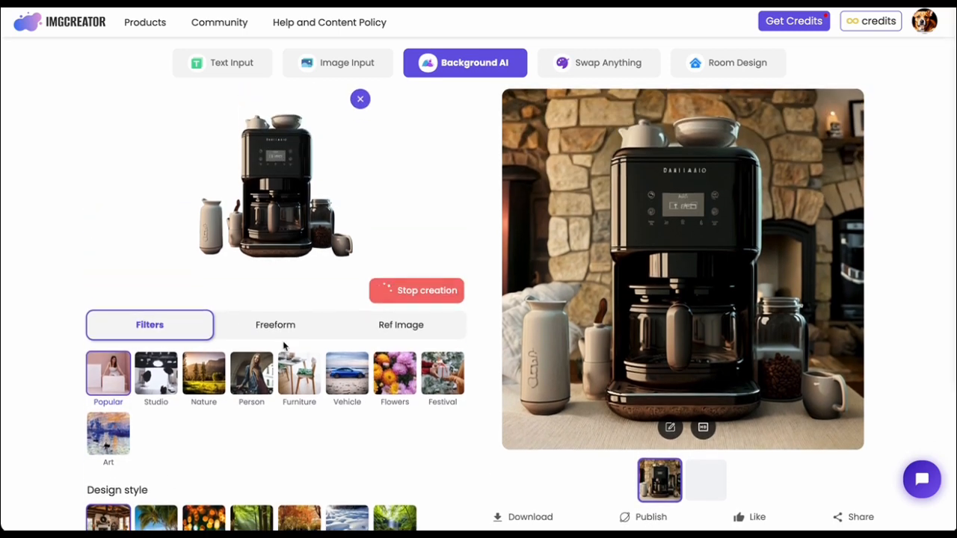
{"action": "left_click", "coordinate": [159, 391]}
{"action": "scroll", "coordinate": [224, 501], "scroll_direction": "down", "scroll_amount": 1}
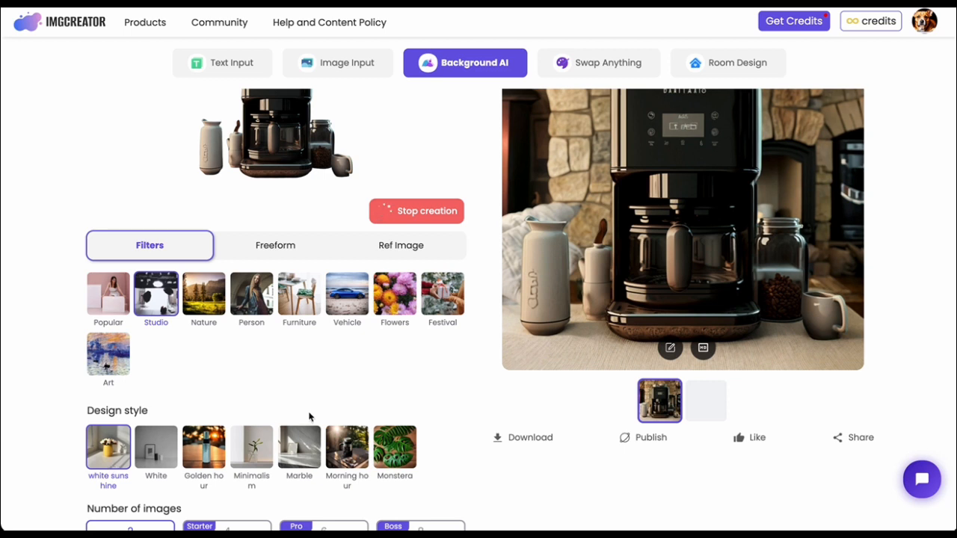
{"action": "scroll", "coordinate": [309, 416], "scroll_direction": "up", "scroll_amount": 1}
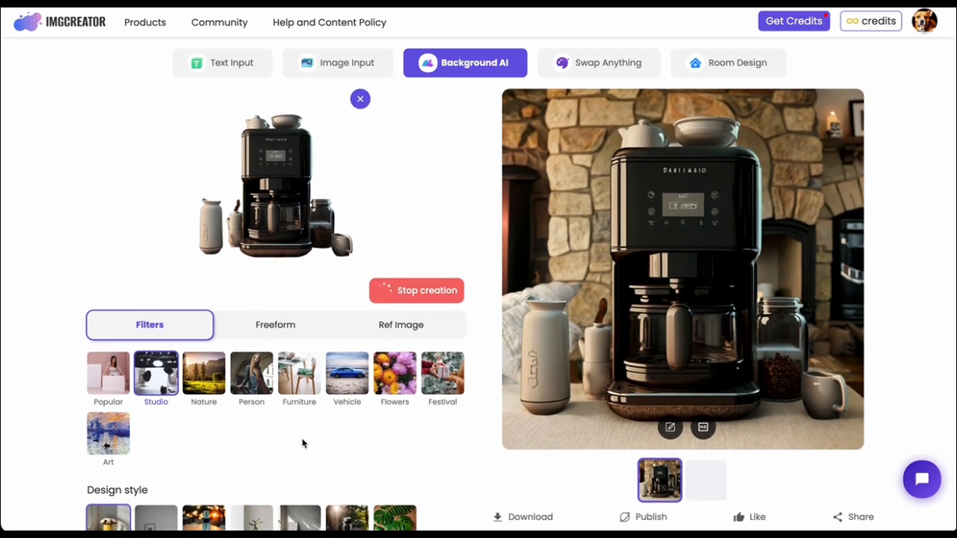
{"action": "scroll", "coordinate": [302, 443], "scroll_direction": "down", "scroll_amount": 1}
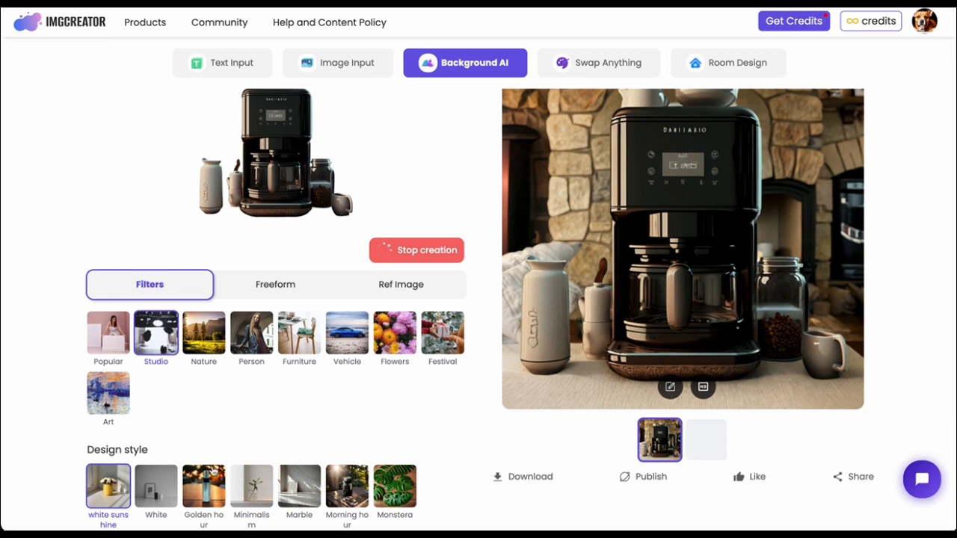
{"action": "left_click", "coordinate": [206, 490]}
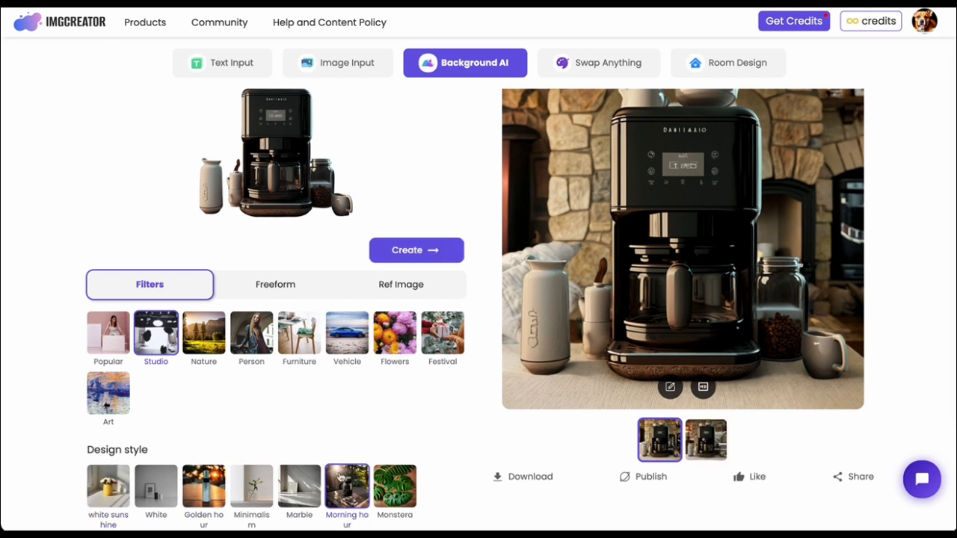
{"action": "left_click", "coordinate": [296, 492]}
View the second Home-style result and generate new backgrounds with the Studio filter's Marble style.
{"action": "scroll", "coordinate": [619, 416], "scroll_direction": "up", "scroll_amount": 1}
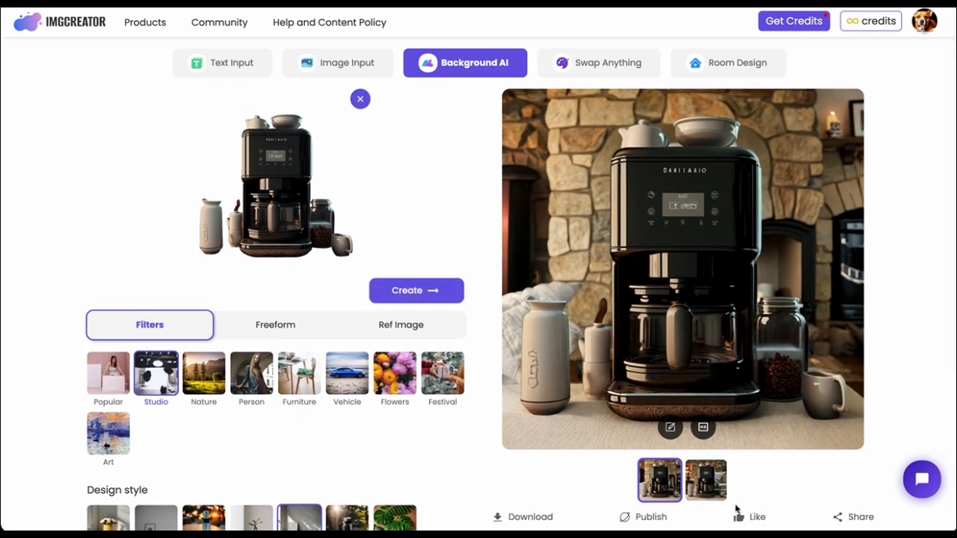
{"action": "left_click", "coordinate": [703, 493]}
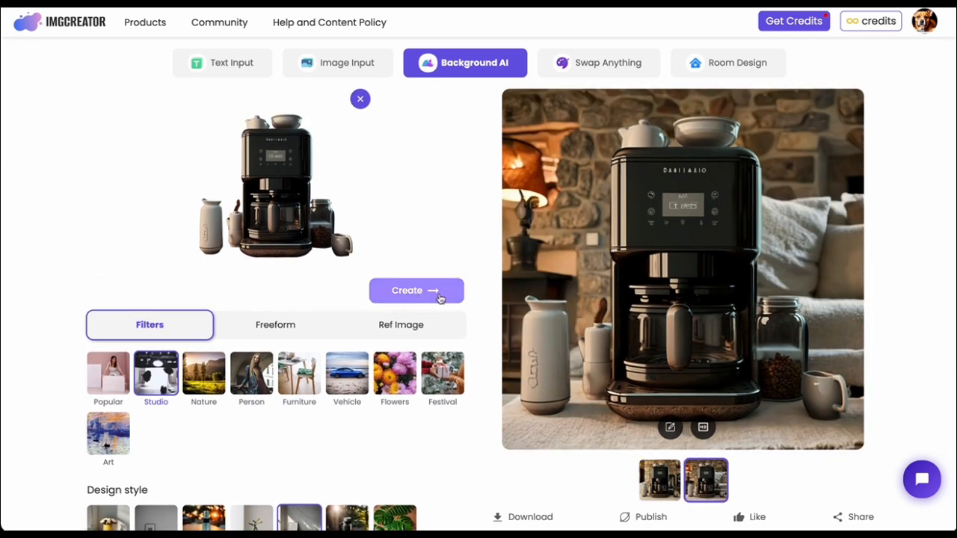
{"action": "left_click", "coordinate": [398, 292]}
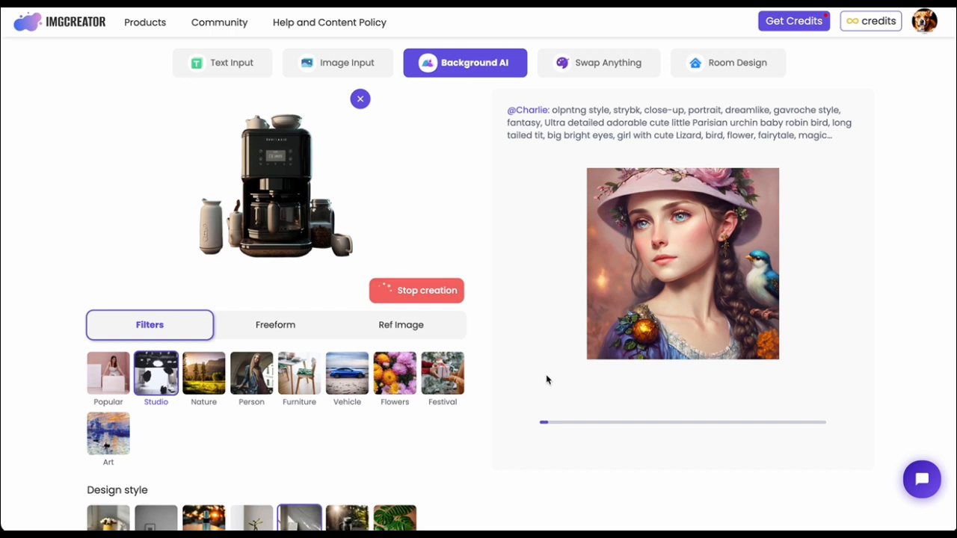
Examine the Freeform, Filters and Ref Image background modes and the options each one offers.
{"action": "left_click", "coordinate": [284, 332]}
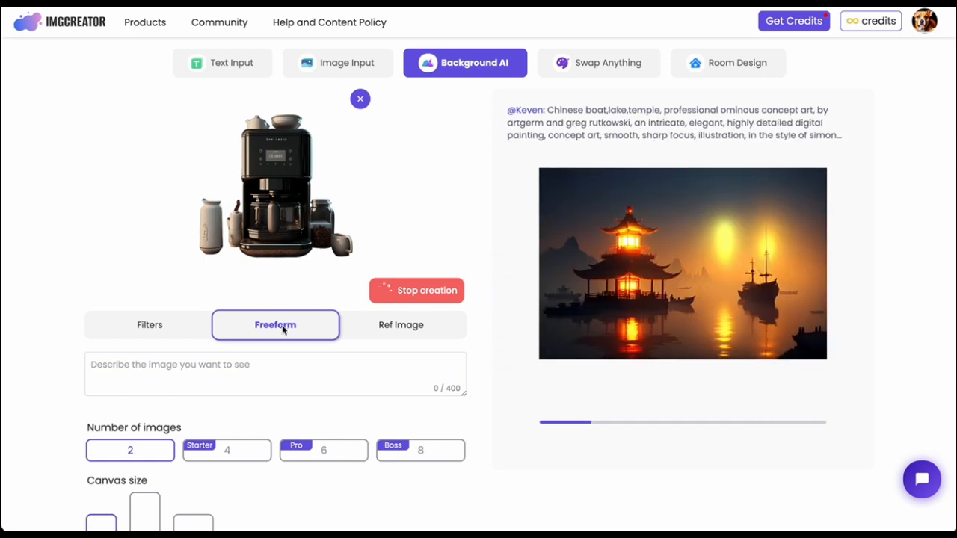
{"action": "left_click", "coordinate": [106, 339]}
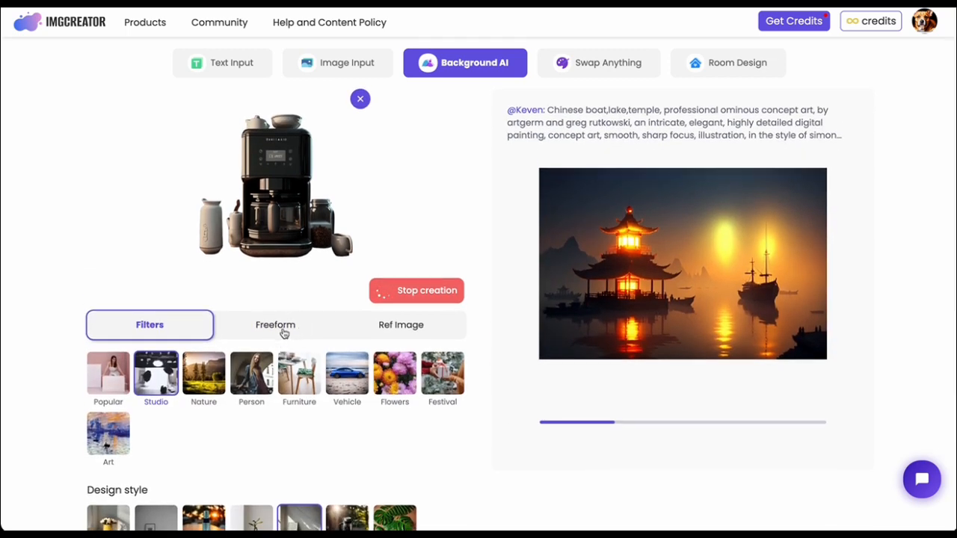
{"action": "left_click", "coordinate": [284, 334]}
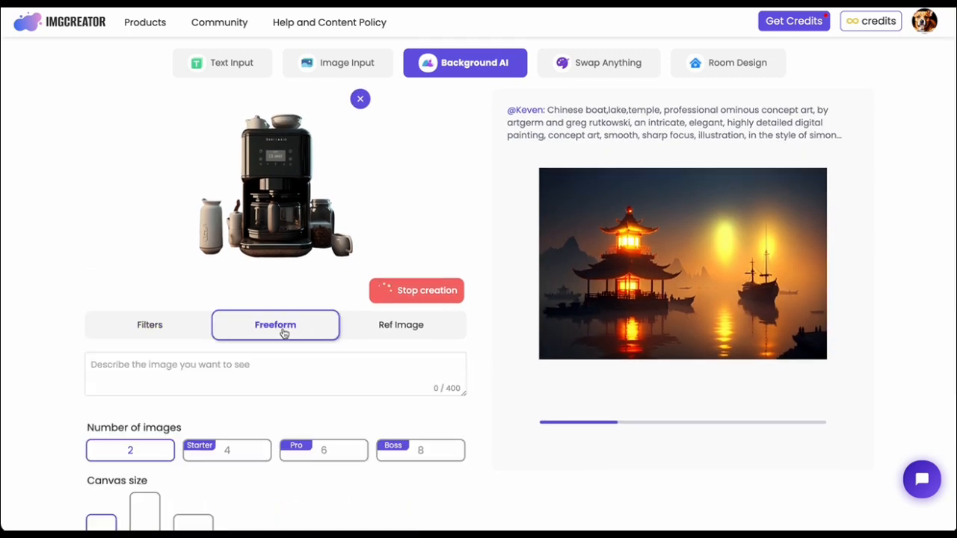
{"action": "left_click", "coordinate": [376, 325]}
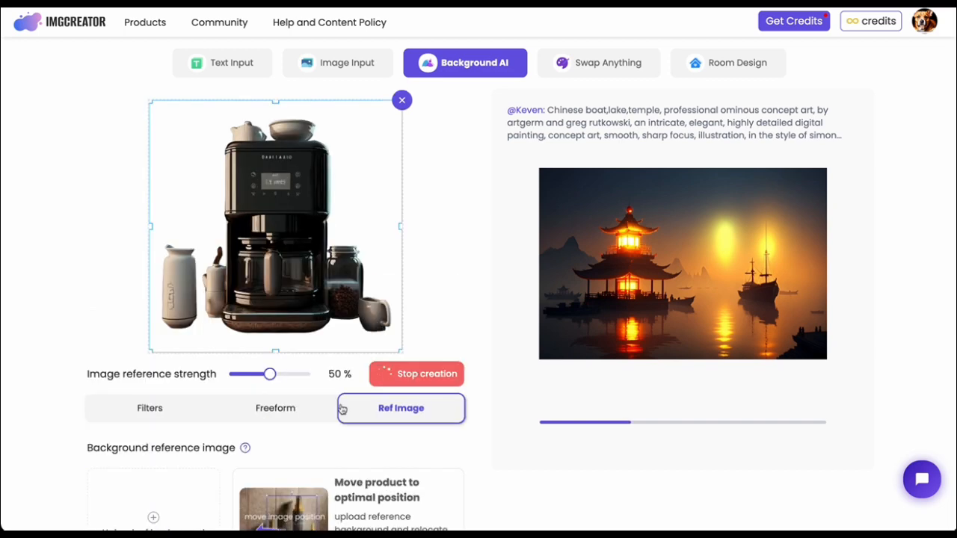
{"action": "scroll", "coordinate": [341, 408], "scroll_direction": "down", "scroll_amount": 2}
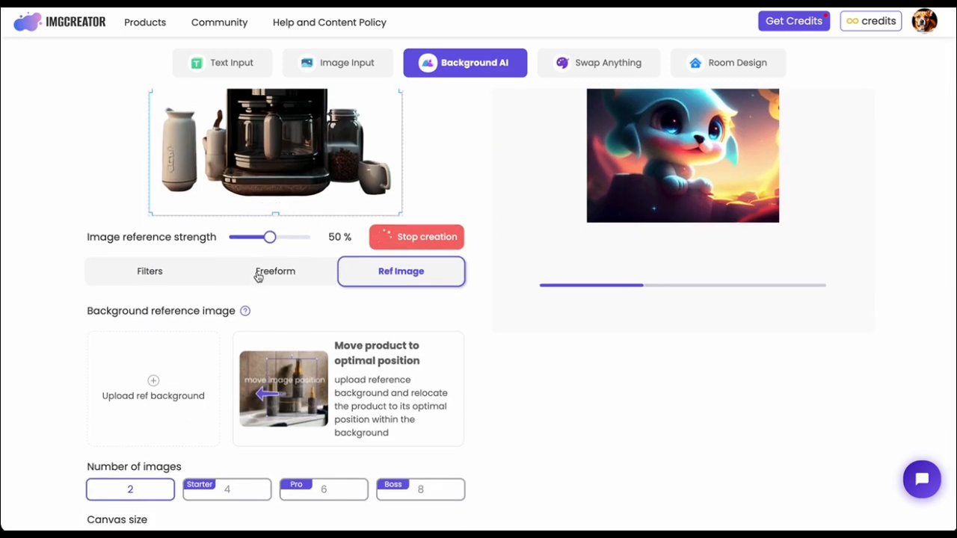
Enter "coffee machine on wooden table" as the Freeform background description.
{"action": "left_click", "coordinate": [258, 275]}
{"action": "scroll", "coordinate": [178, 351], "scroll_direction": "up", "scroll_amount": 1}
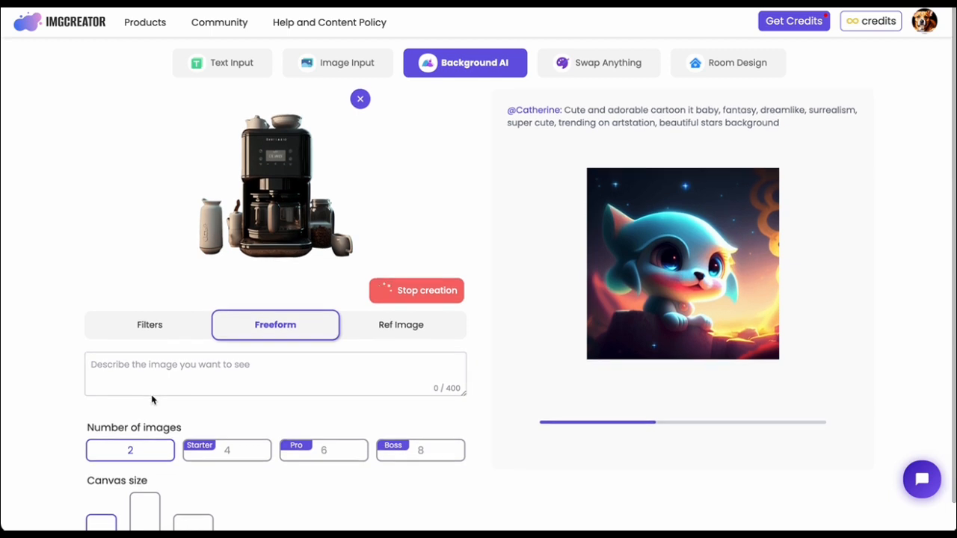
{"action": "left_click", "coordinate": [139, 364]}
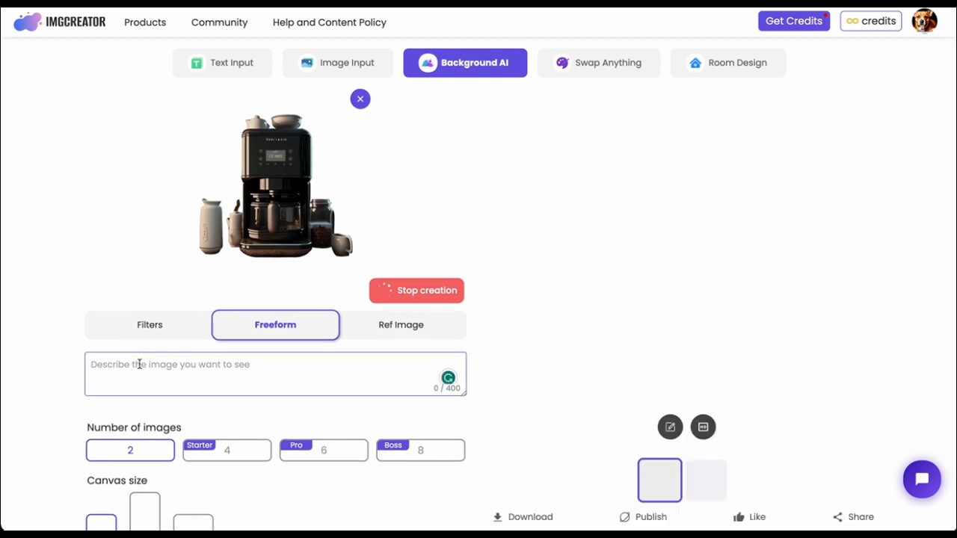
{"action": "type", "text": "coffee "}
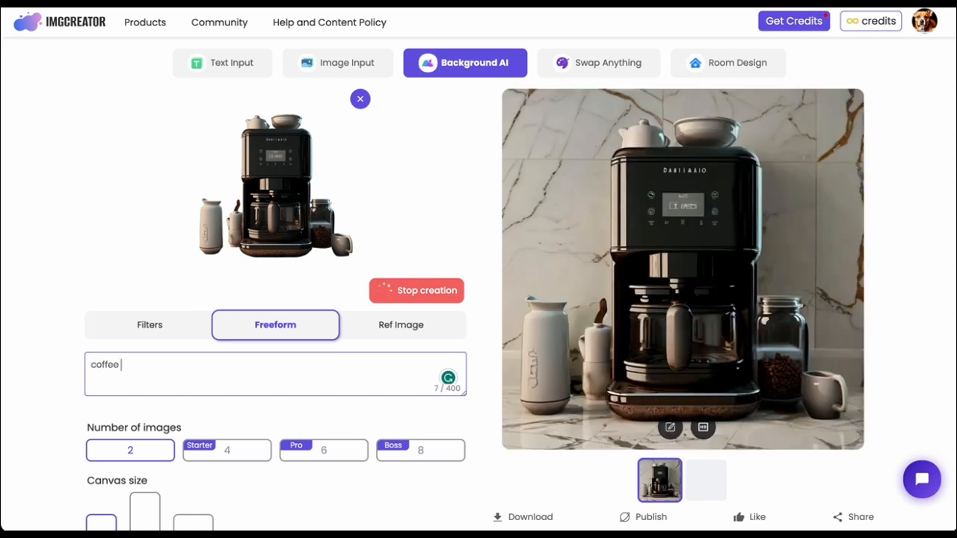
{"action": "type", "text": "machine on wooden table"}
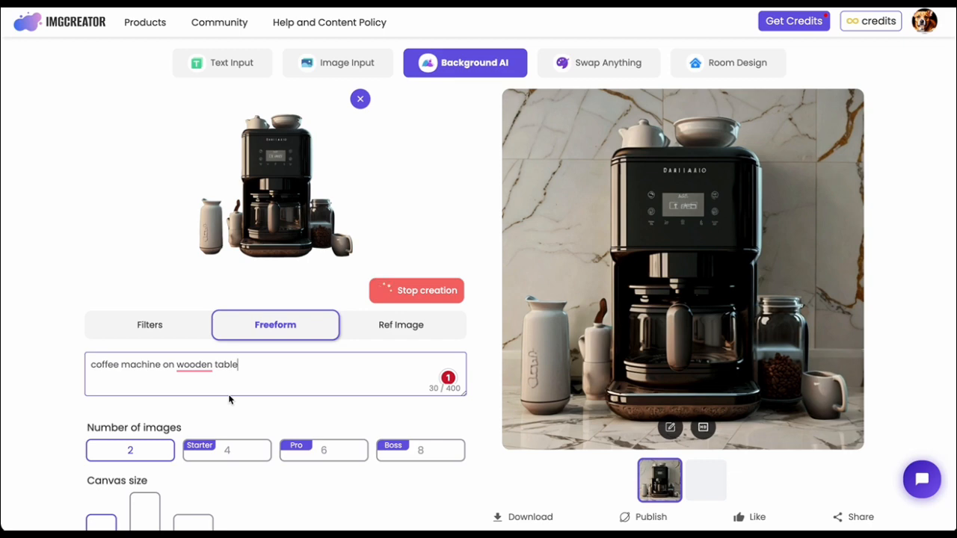
Switch to the Ref Image mode and view the second Marble-style result.
{"action": "left_click", "coordinate": [417, 327]}
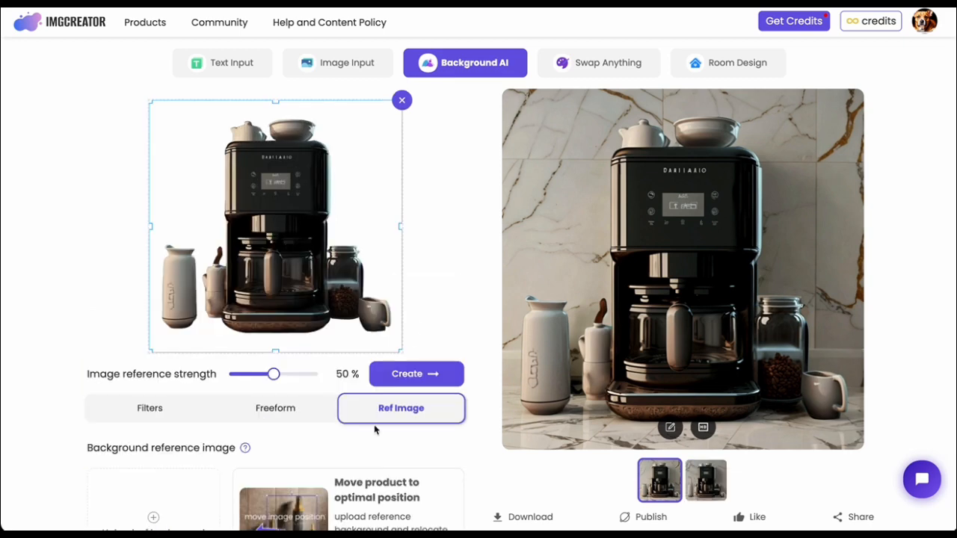
{"action": "scroll", "coordinate": [375, 429], "scroll_direction": "down", "scroll_amount": 2}
{"action": "scroll", "coordinate": [275, 415], "scroll_direction": "up", "scroll_amount": 2}
{"action": "left_click", "coordinate": [707, 484]}
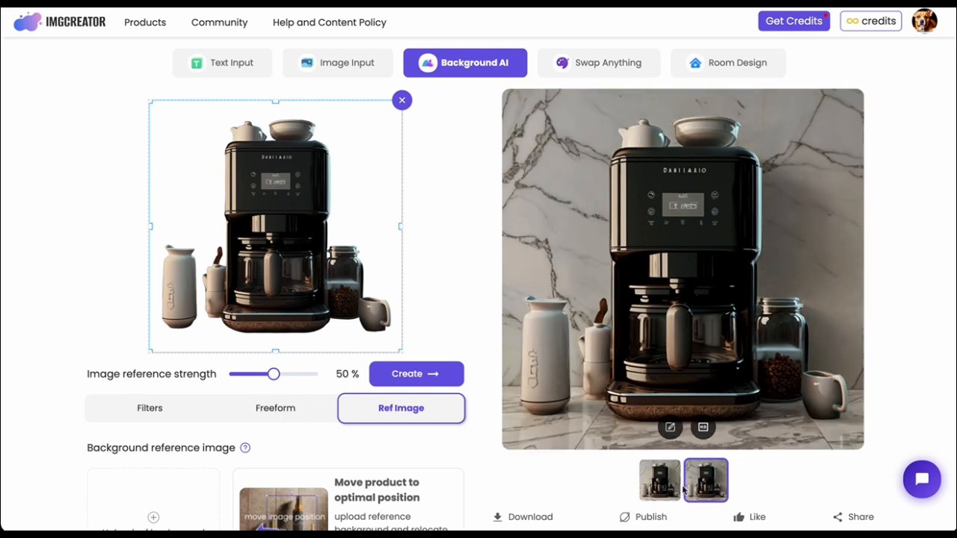
Switch to Finder, place its Downloads window beside the reference upload area and locate the downloaded Unsplash JPG.
{"action": "scroll", "coordinate": [344, 479], "scroll_direction": "down", "scroll_amount": 2}
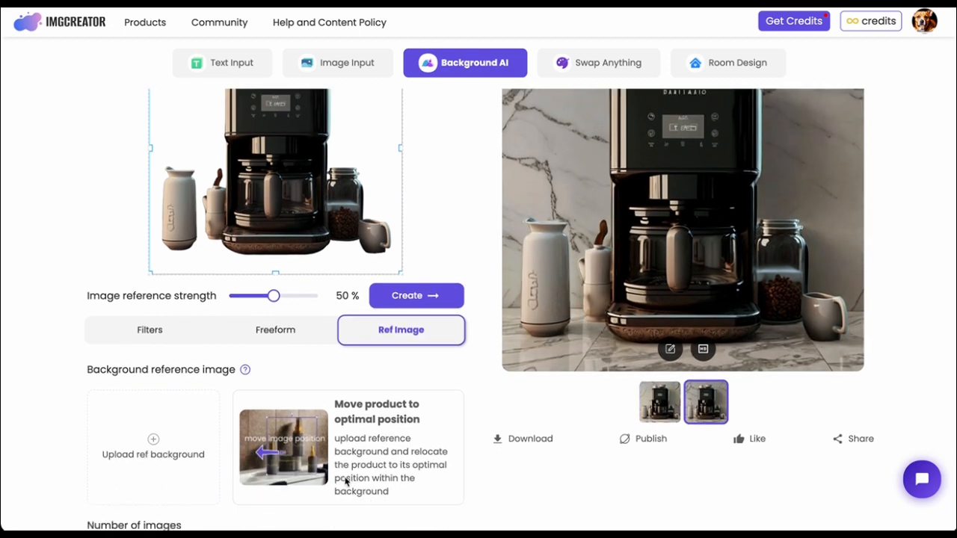
{"action": "mouse_move", "coordinate": [122, 523]}
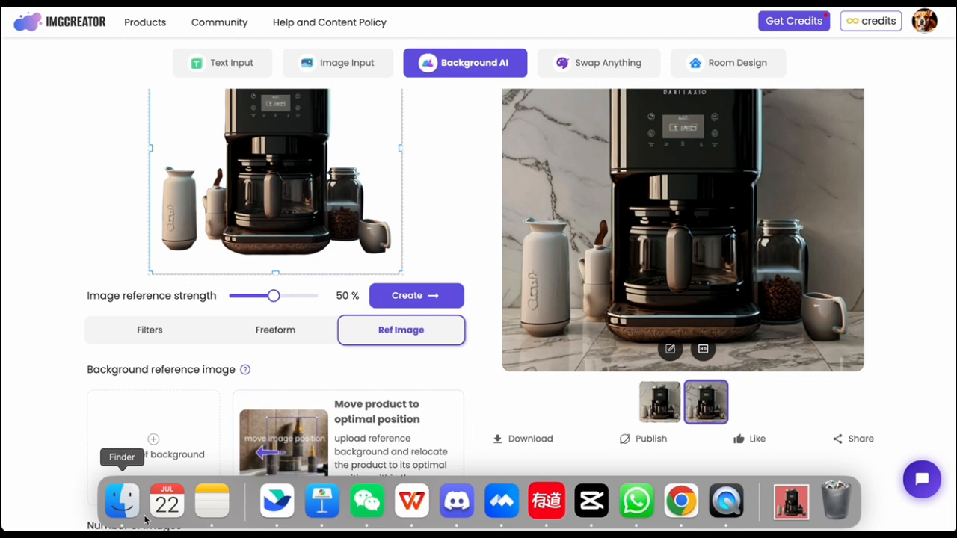
{"action": "left_click", "coordinate": [122, 505]}
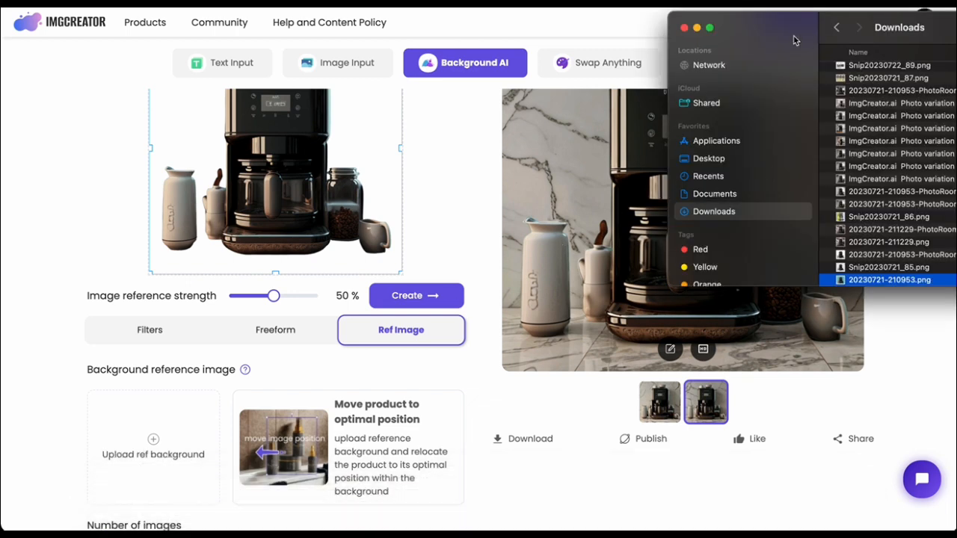
{"action": "left_click_drag", "start_coordinate": [796, 41], "coordinate": [719, 25]}
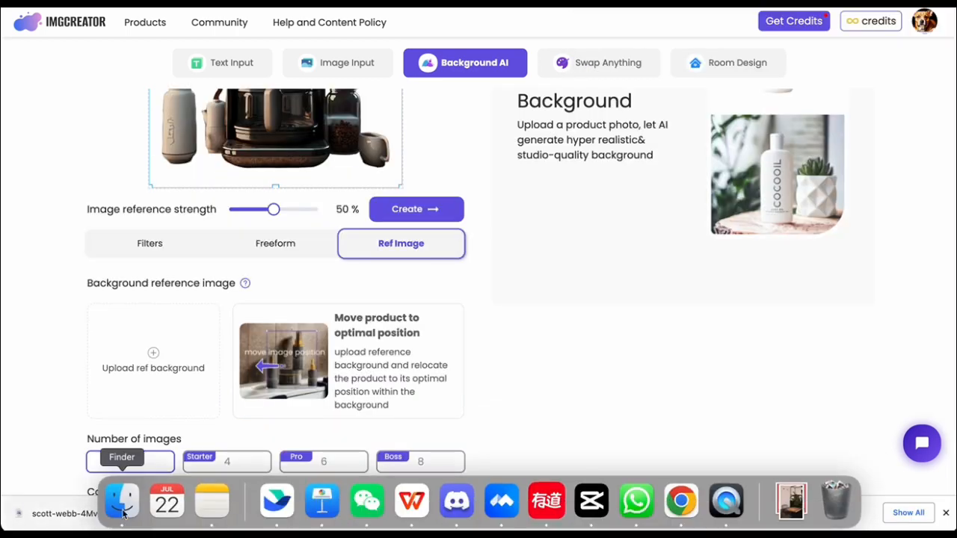
{"action": "left_click", "coordinate": [121, 506]}
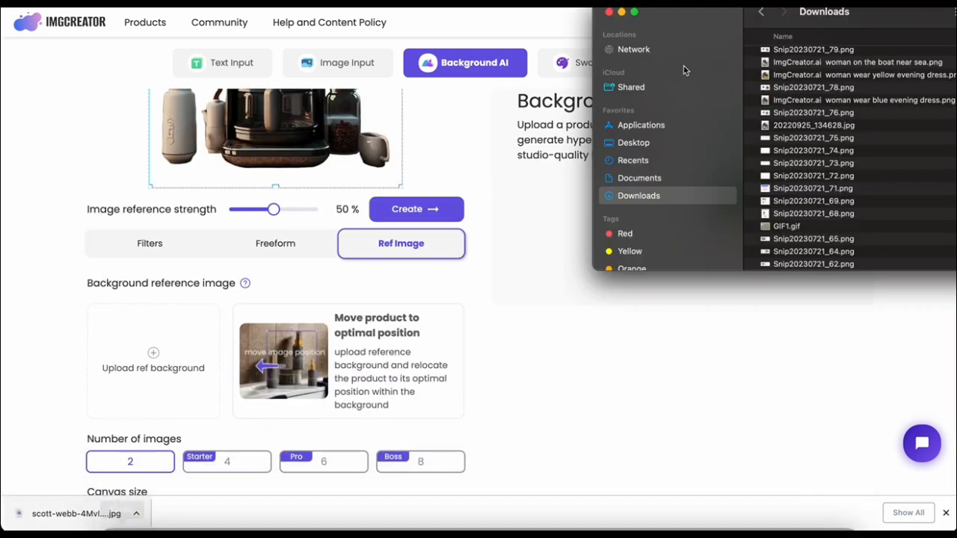
{"action": "scroll", "coordinate": [790, 95], "scroll_direction": "down", "scroll_amount": 3}
{"action": "scroll", "coordinate": [790, 95], "scroll_direction": "up", "scroll_amount": 10}
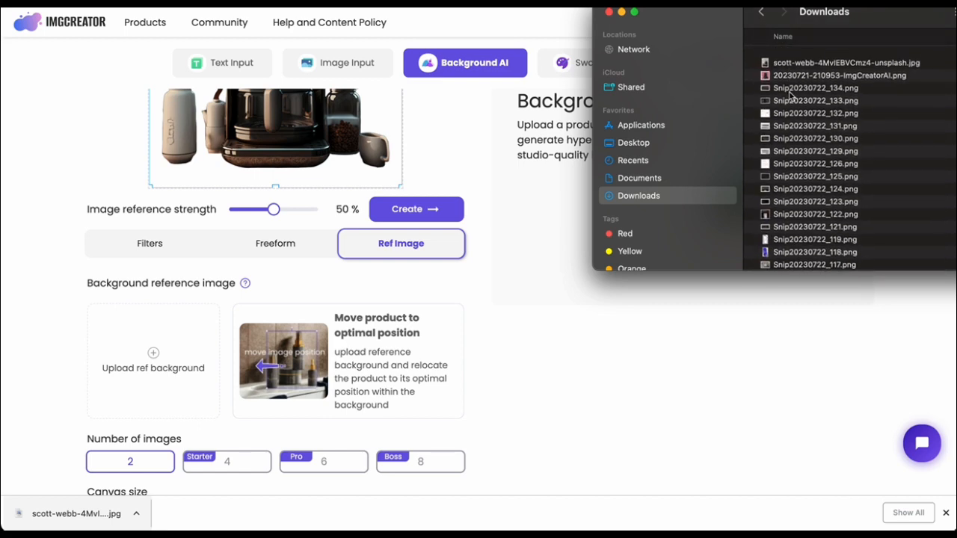
Preview the Unsplash wooden-table photo and upload it as the background reference image.
{"action": "left_click", "coordinate": [781, 67]}
{"action": "left_click", "coordinate": [782, 56]}
{"action": "key", "text": "space"}
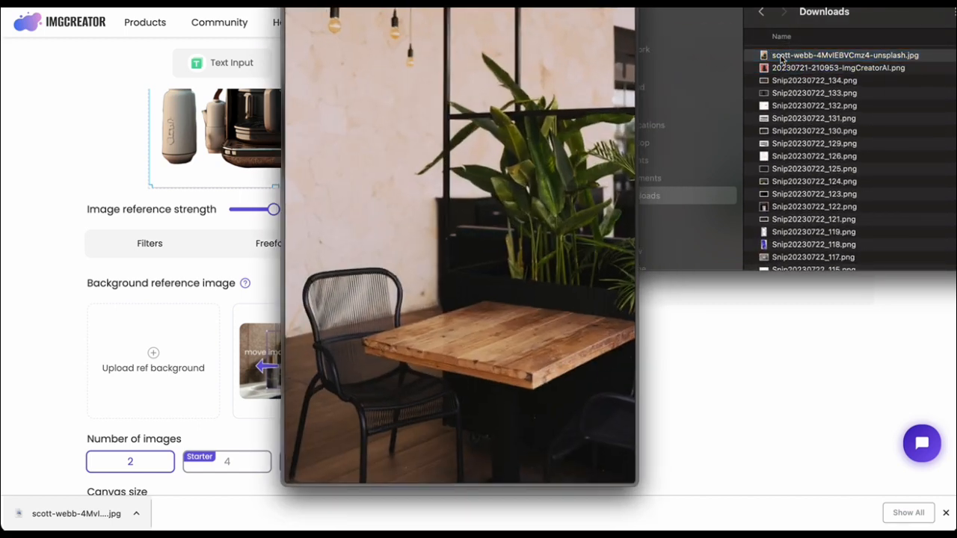
{"action": "key", "text": "space"}
{"action": "left_click_drag", "start_coordinate": [782, 56], "coordinate": [203, 387]}
{"action": "scroll", "coordinate": [523, 359], "scroll_direction": "up", "scroll_amount": 3}
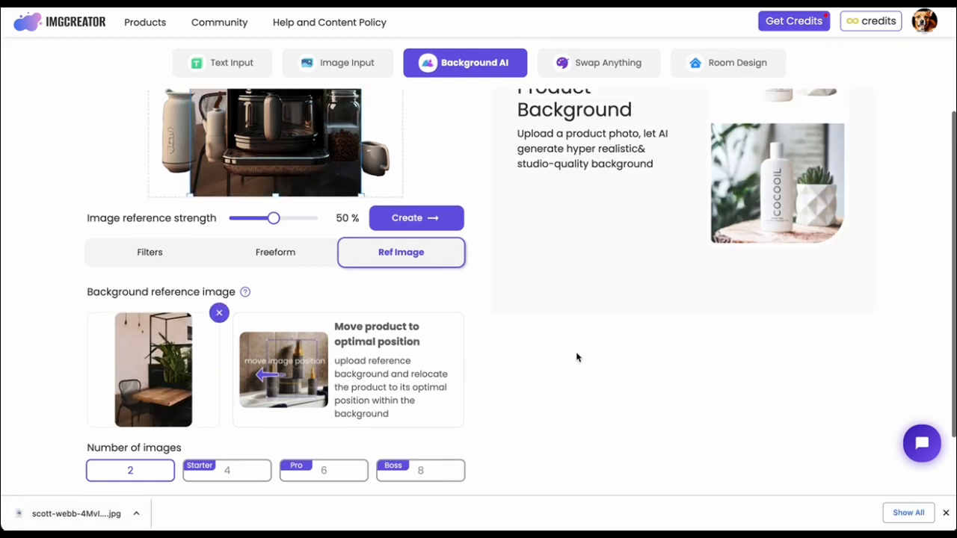
Shrink the coffee maker and enlarge the reference background until it fills the square canvas.
{"action": "left_click", "coordinate": [353, 232]}
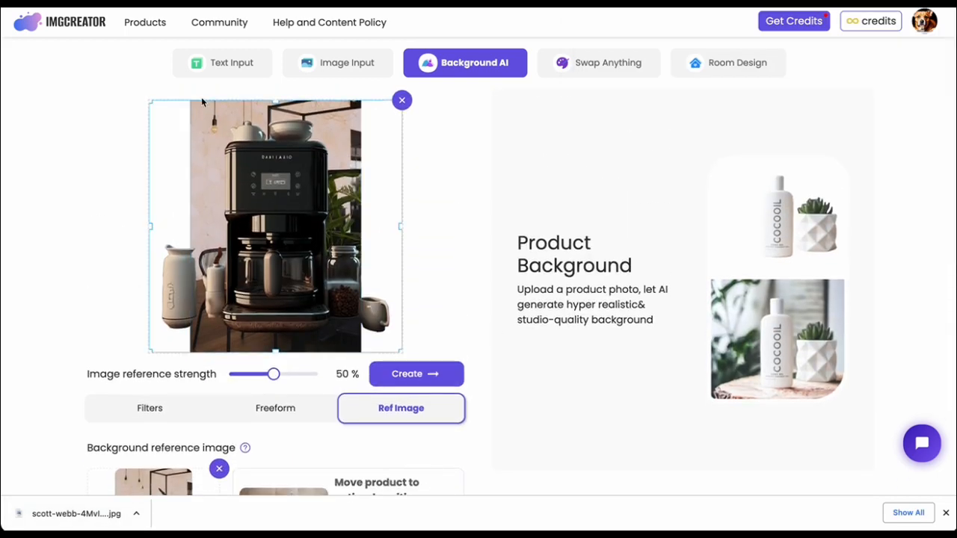
{"action": "left_click_drag", "start_coordinate": [149, 103], "coordinate": [232, 182]}
{"action": "left_click_drag", "start_coordinate": [334, 265], "coordinate": [307, 218]}
{"action": "left_click", "coordinate": [331, 327]}
{"action": "left_click_drag", "start_coordinate": [360, 351], "coordinate": [456, 416]}
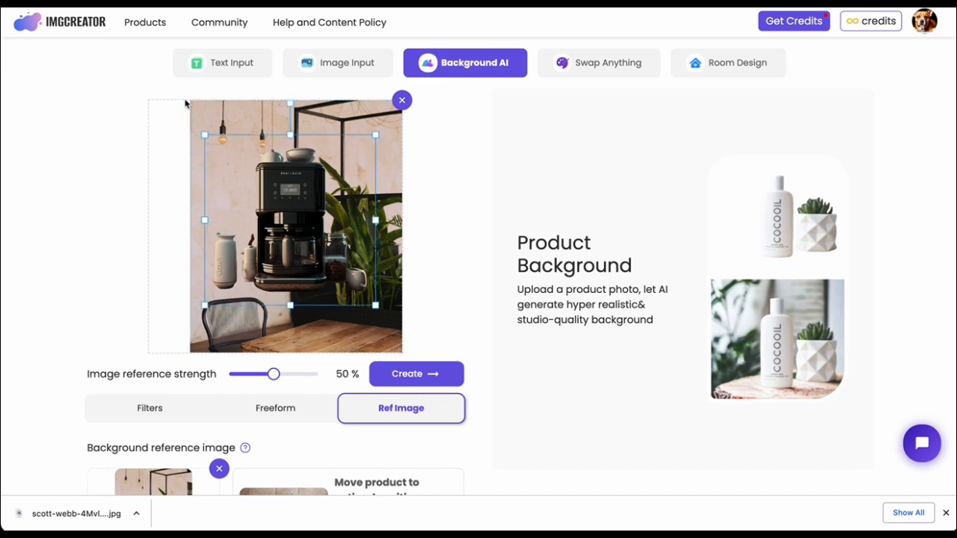
{"action": "left_click_drag", "start_coordinate": [190, 103], "coordinate": [96, 77]}
{"action": "left_click_drag", "start_coordinate": [331, 234], "coordinate": [316, 265]}
Resize and reposition the coffee maker so that it stands on the wooden table.
{"action": "left_click", "coordinate": [343, 261]}
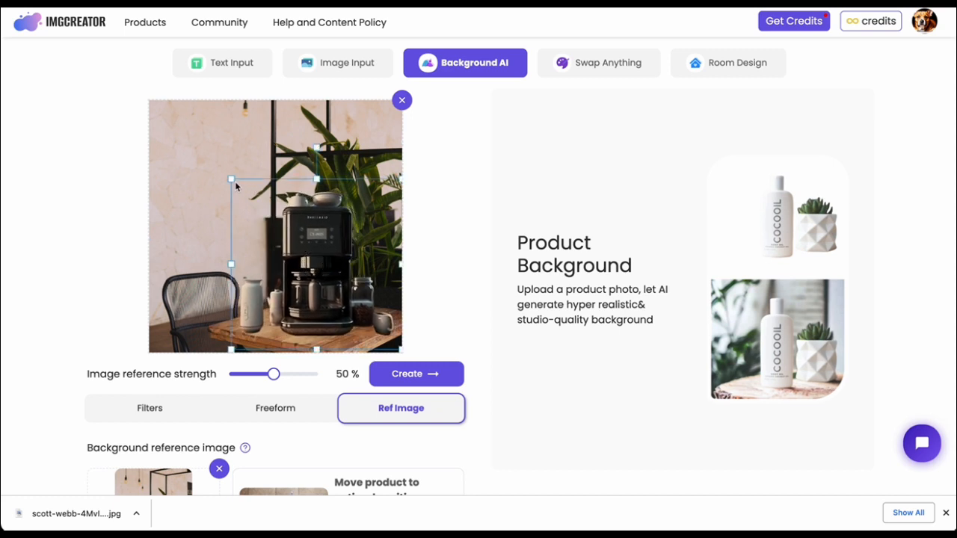
{"action": "left_click_drag", "start_coordinate": [232, 180], "coordinate": [252, 197]}
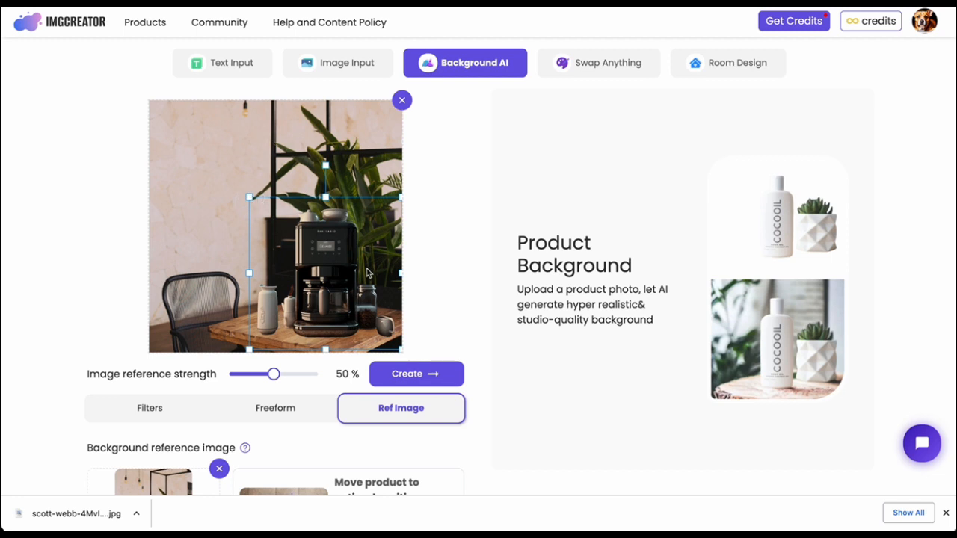
{"action": "left_click_drag", "start_coordinate": [353, 266], "coordinate": [331, 260]}
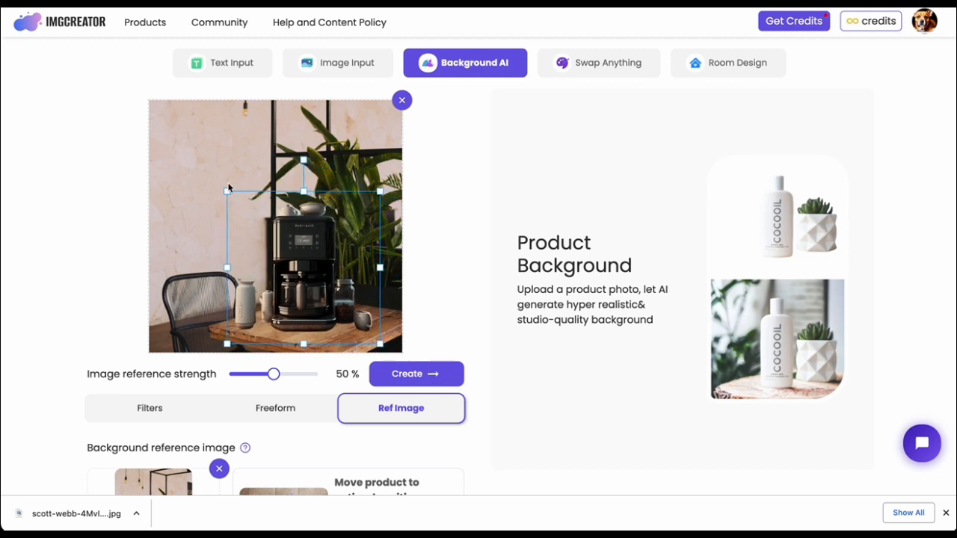
{"action": "left_click_drag", "start_coordinate": [227, 192], "coordinate": [203, 164]}
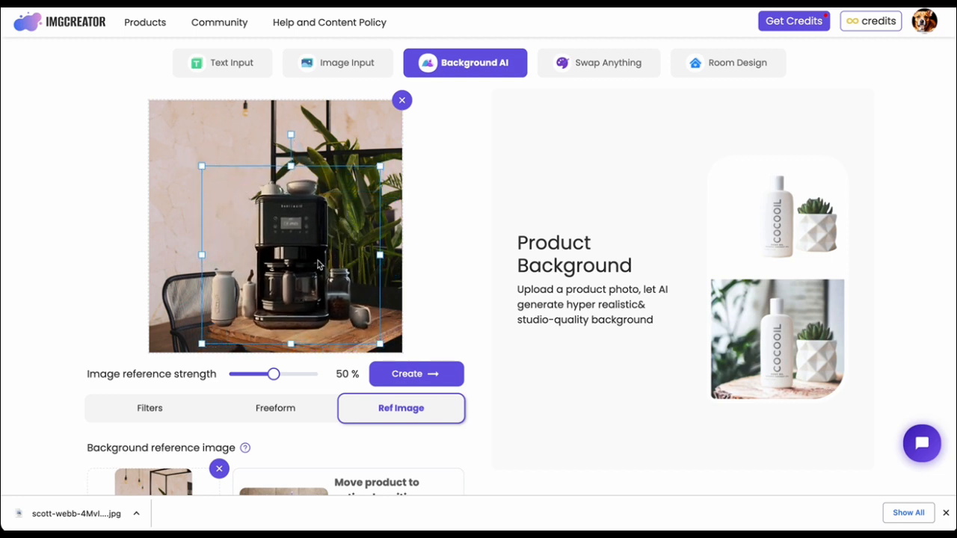
{"action": "left_click_drag", "start_coordinate": [322, 265], "coordinate": [336, 269]}
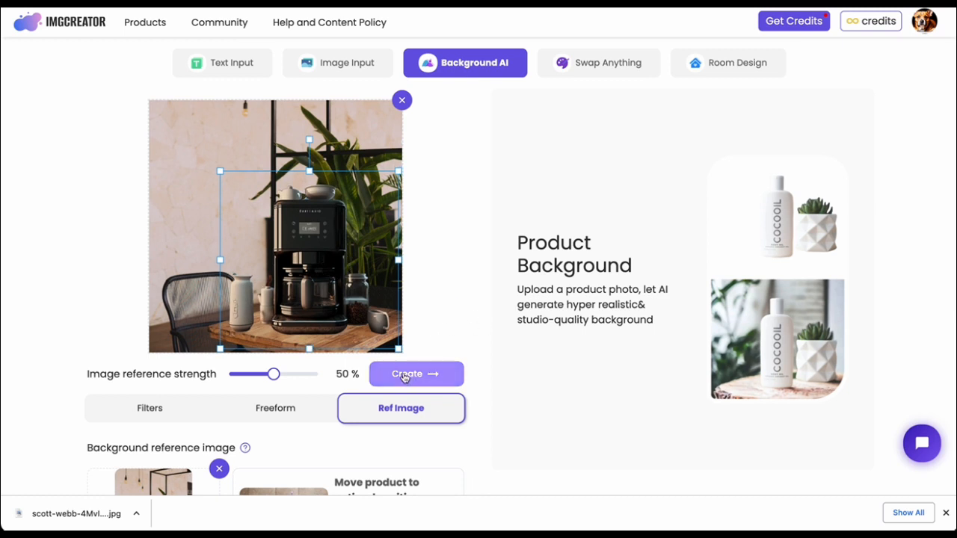
Set the image reference strength to 46 % and generate the product images from the reference background.
{"action": "left_click_drag", "start_coordinate": [278, 374], "coordinate": [270, 374]}
{"action": "left_click", "coordinate": [439, 381]}
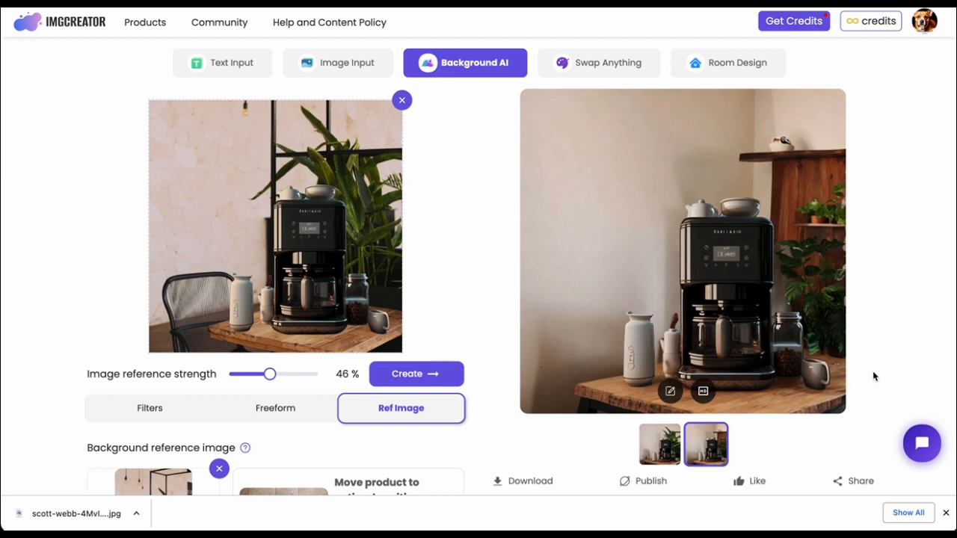
{"action": "scroll", "coordinate": [871, 376], "scroll_direction": "down", "scroll_amount": 5}
{"action": "scroll", "coordinate": [871, 376], "scroll_direction": "up", "scroll_amount": 5}
{"action": "left_click", "coordinate": [587, 68]}
{"action": "left_click", "coordinate": [465, 66]}
Open the Image variation tool, dismissing the onboarding pop-up, and load the sample photo of the dropper bottle with roses.
{"action": "key", "text": "ctrl+Tab"}
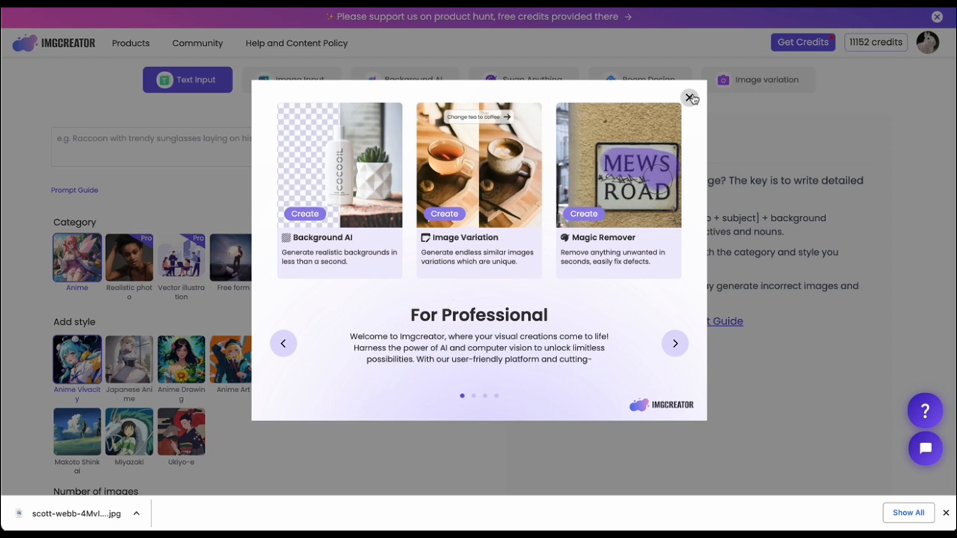
{"action": "left_click", "coordinate": [689, 97]}
{"action": "left_click", "coordinate": [751, 81]}
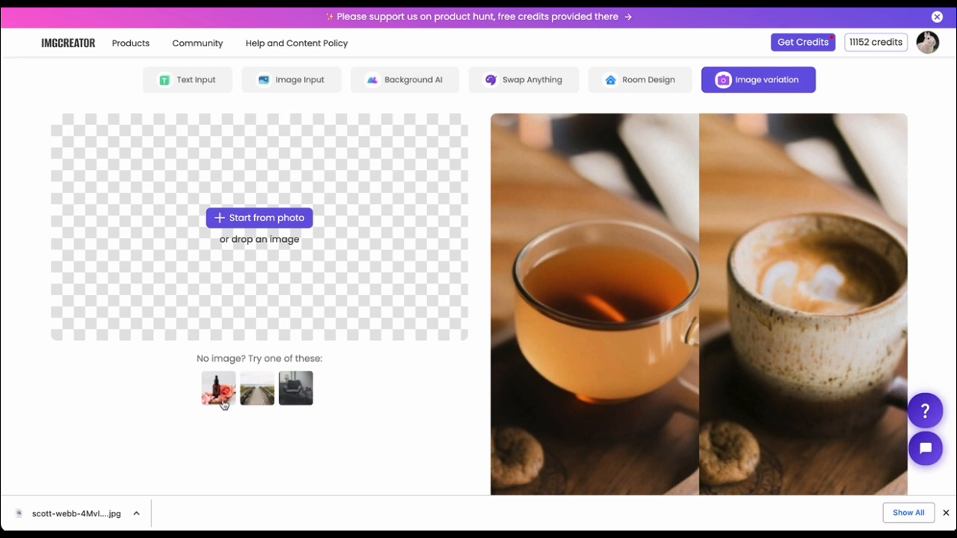
{"action": "left_click", "coordinate": [215, 402]}
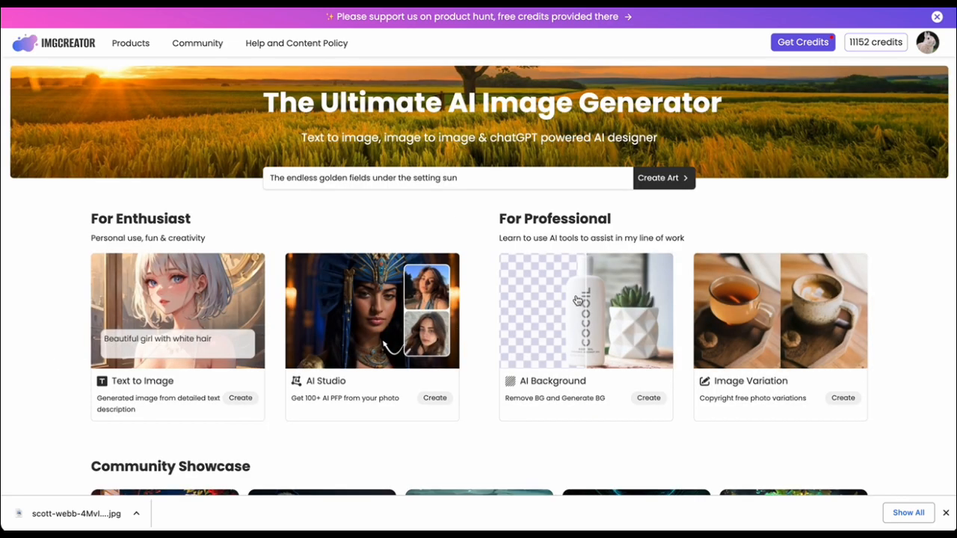
{"action": "left_click", "coordinate": [721, 340]}
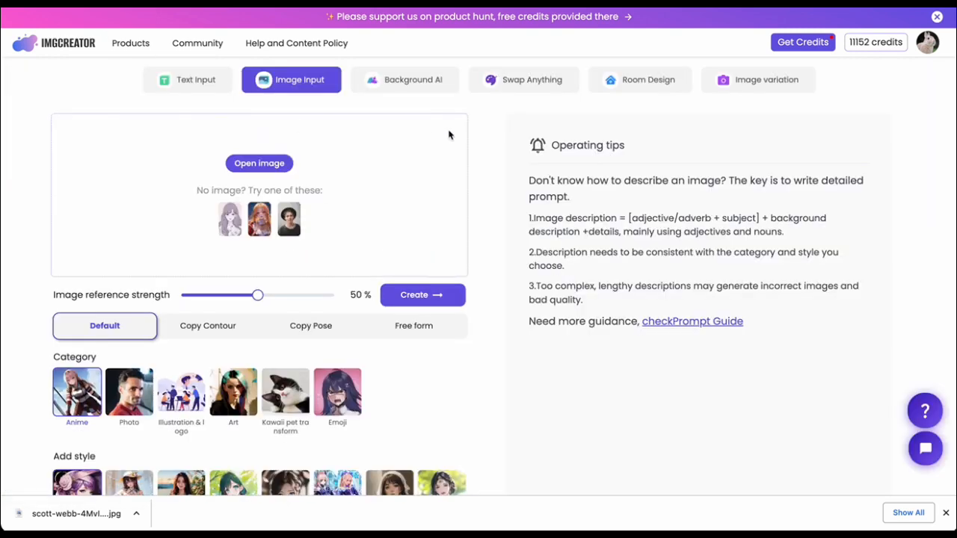
{"action": "left_click", "coordinate": [756, 87]}
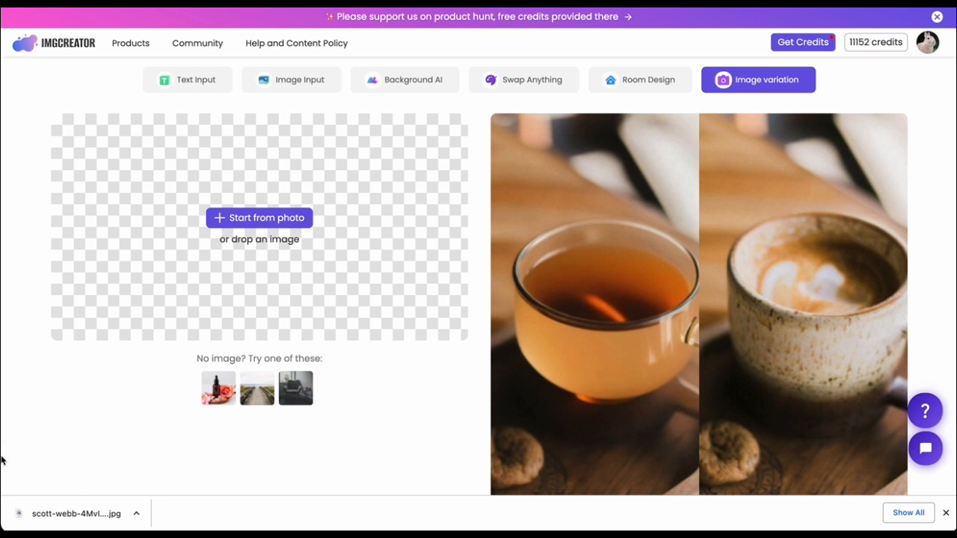
{"action": "left_click", "coordinate": [217, 399]}
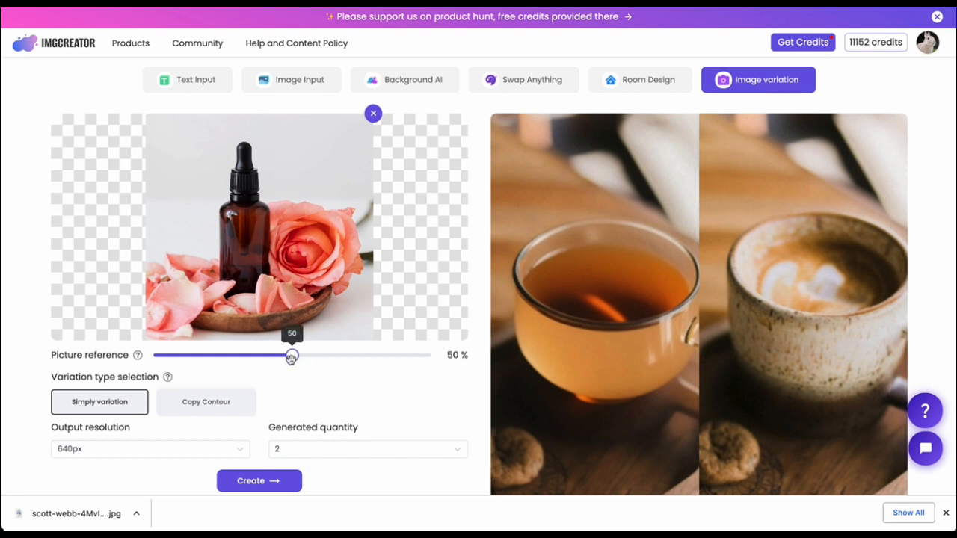
Set the picture reference to 46 % and use Simply variation as the variation type.
{"action": "left_click_drag", "start_coordinate": [292, 356], "coordinate": [238, 361]}
{"action": "left_click_drag", "start_coordinate": [318, 364], "coordinate": [280, 360]}
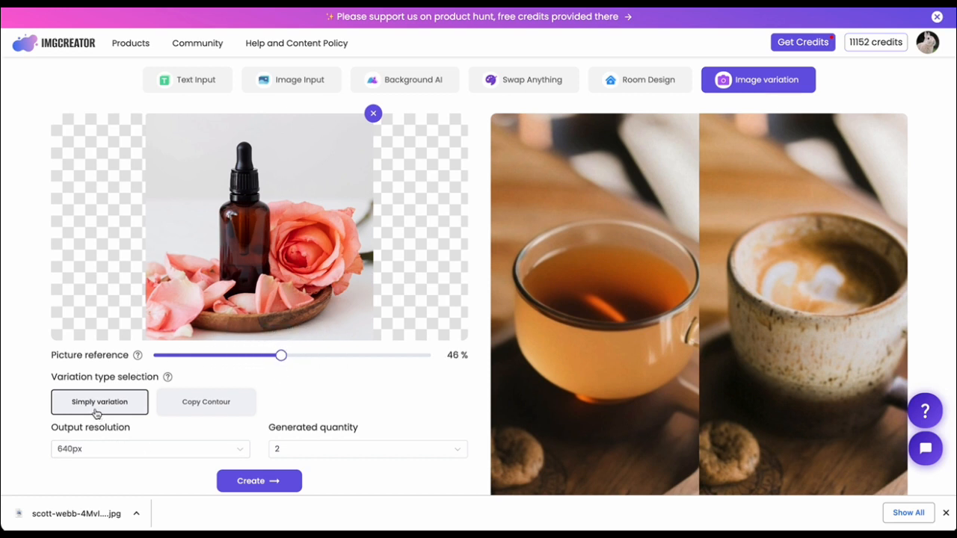
{"action": "left_click", "coordinate": [200, 409]}
{"action": "left_click", "coordinate": [114, 409]}
Try the 1024px output resolution and a quantity of 4, and restore them to 640px and 2.
{"action": "left_click", "coordinate": [134, 452]}
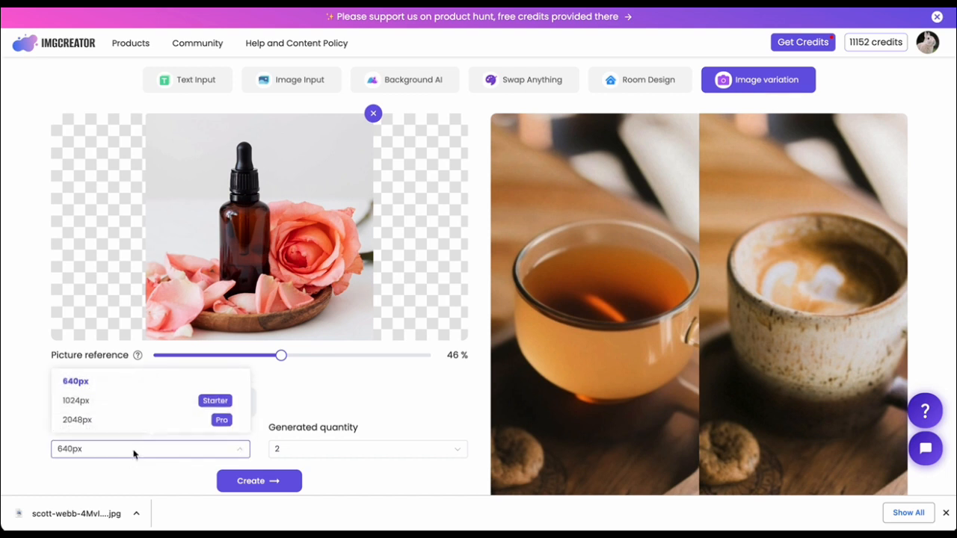
{"action": "left_click", "coordinate": [150, 404]}
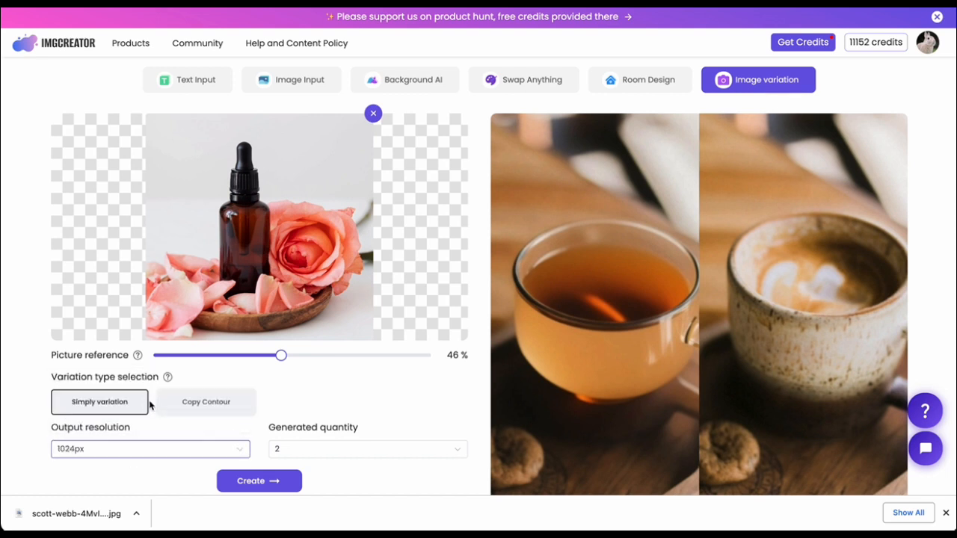
{"action": "left_click", "coordinate": [355, 451]}
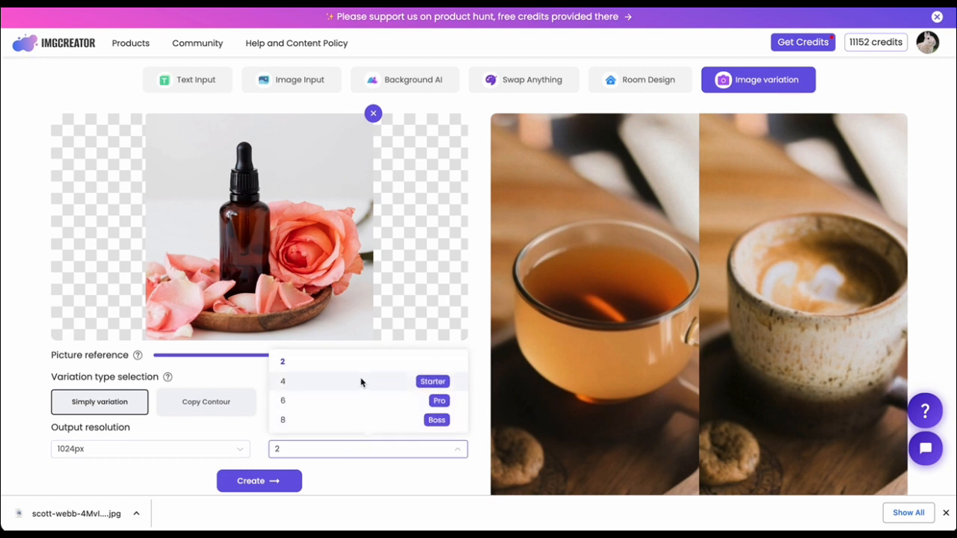
{"action": "left_click", "coordinate": [361, 382]}
{"action": "left_click", "coordinate": [343, 452]}
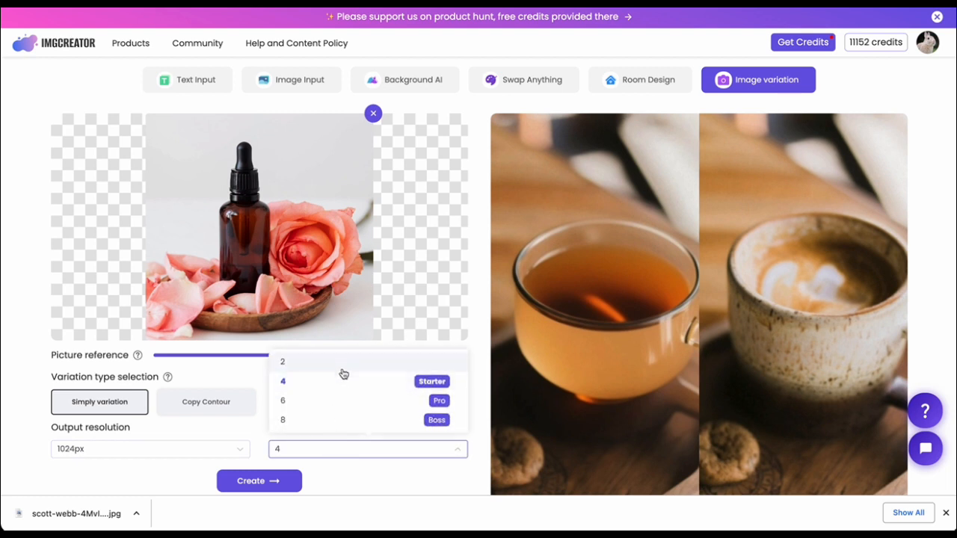
{"action": "left_click", "coordinate": [338, 364]}
{"action": "left_click", "coordinate": [168, 454]}
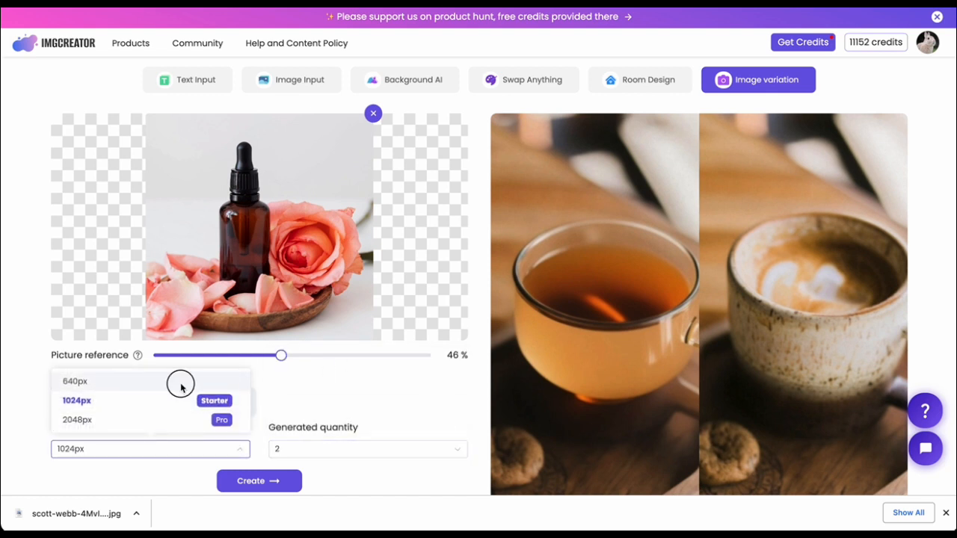
{"action": "left_click", "coordinate": [180, 383]}
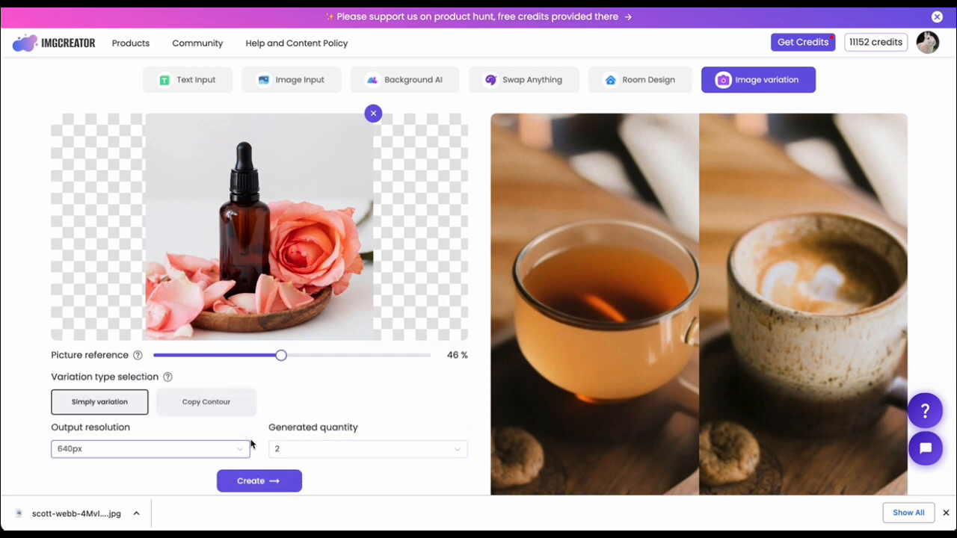
Try to generate a Copy Contour variation of the bottle photo without entering a description.
{"action": "left_click", "coordinate": [224, 408]}
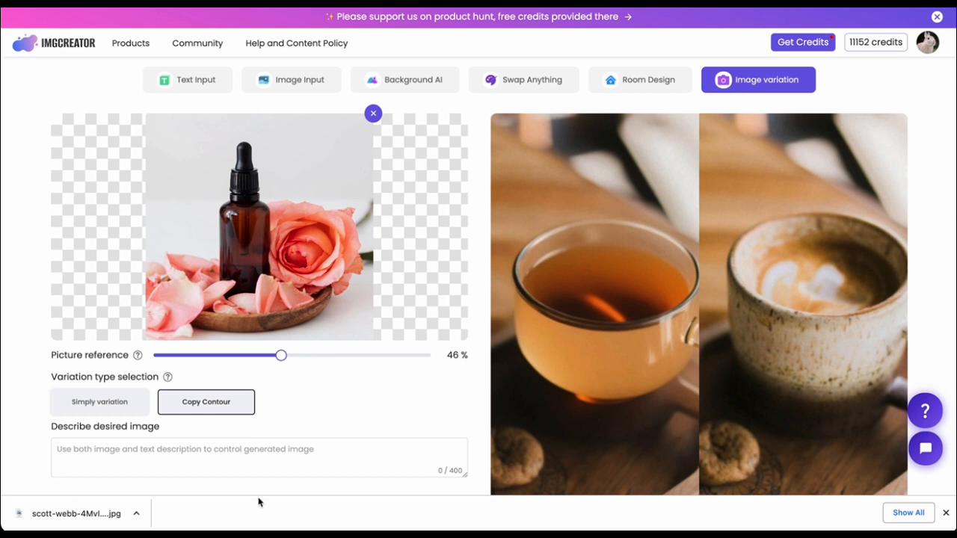
{"action": "scroll", "coordinate": [335, 405], "scroll_direction": "down", "scroll_amount": 1}
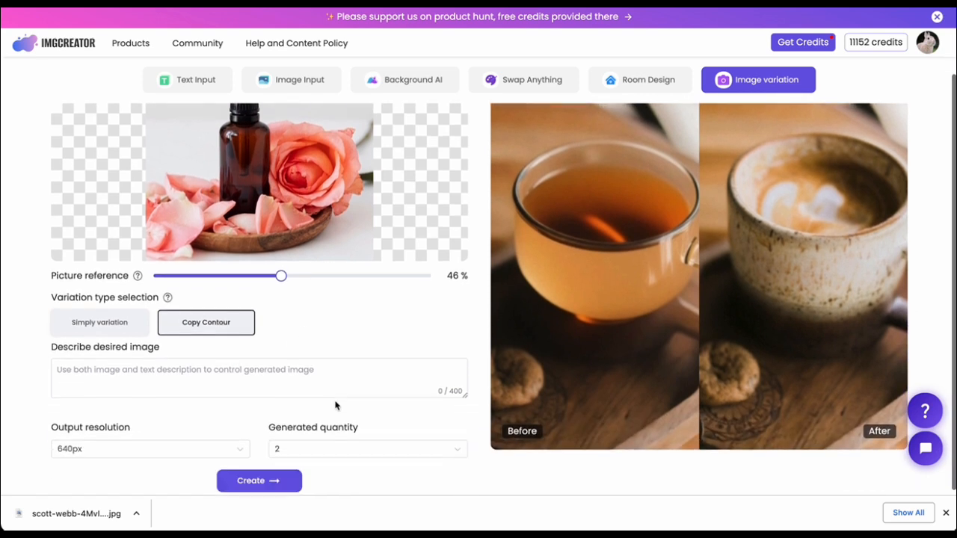
{"action": "left_click", "coordinate": [256, 483]}
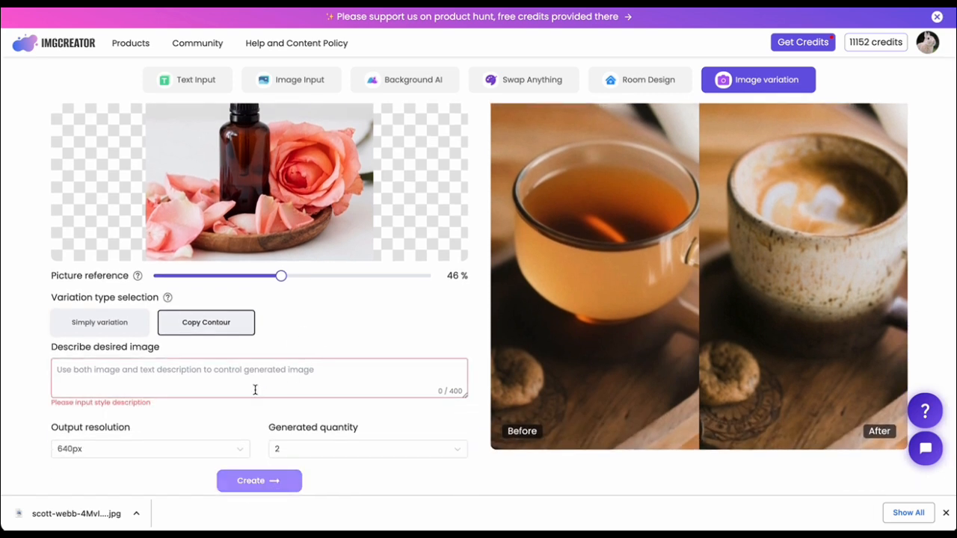
Generate images of the bottle photo with the Simply variation type and display the second result.
{"action": "left_click", "coordinate": [110, 327]}
{"action": "left_click", "coordinate": [241, 448]}
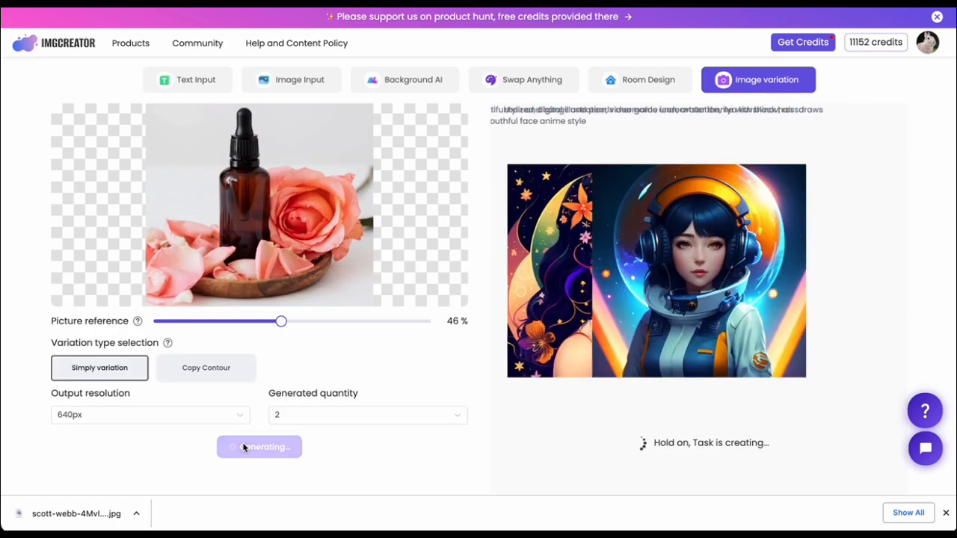
{"action": "scroll", "coordinate": [340, 294], "scroll_direction": "up", "scroll_amount": 1}
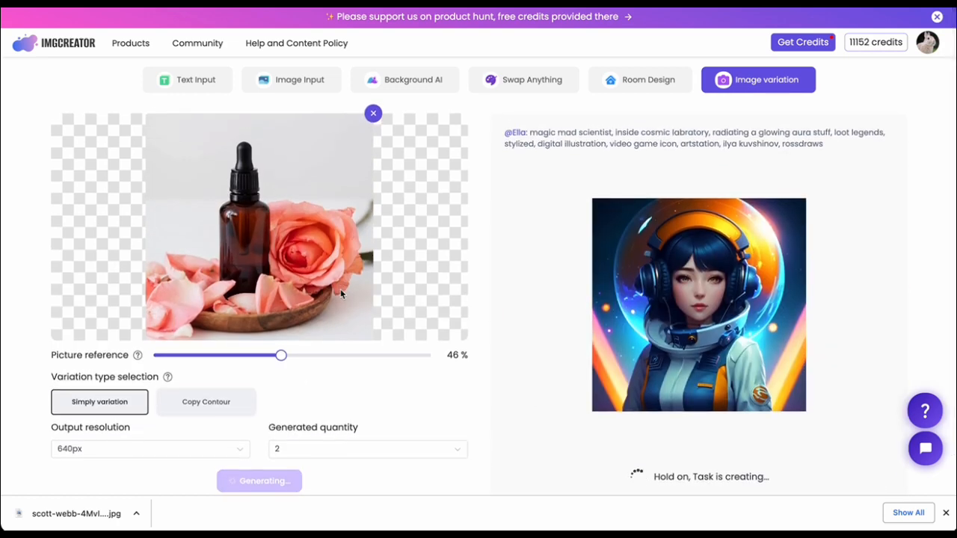
{"action": "left_click", "coordinate": [946, 513]}
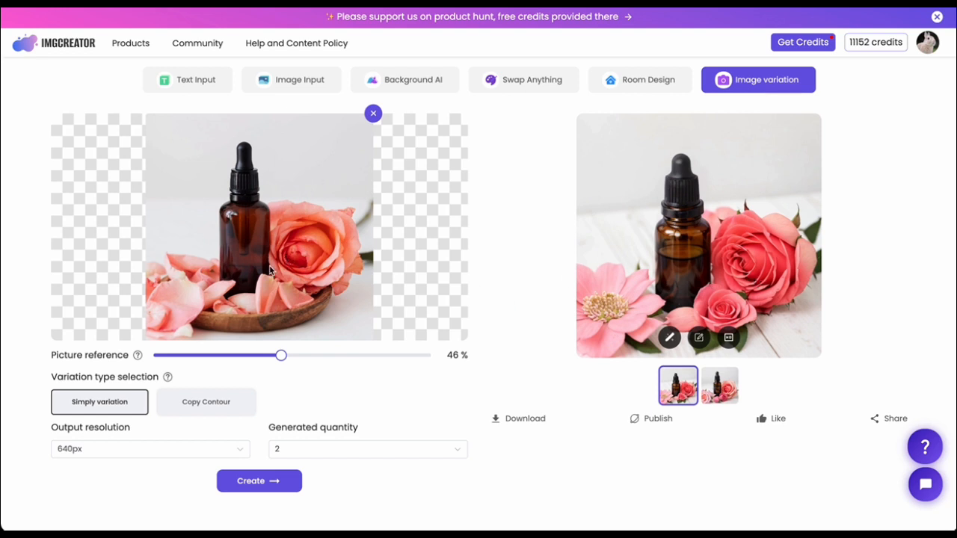
{"action": "left_click", "coordinate": [722, 393]}
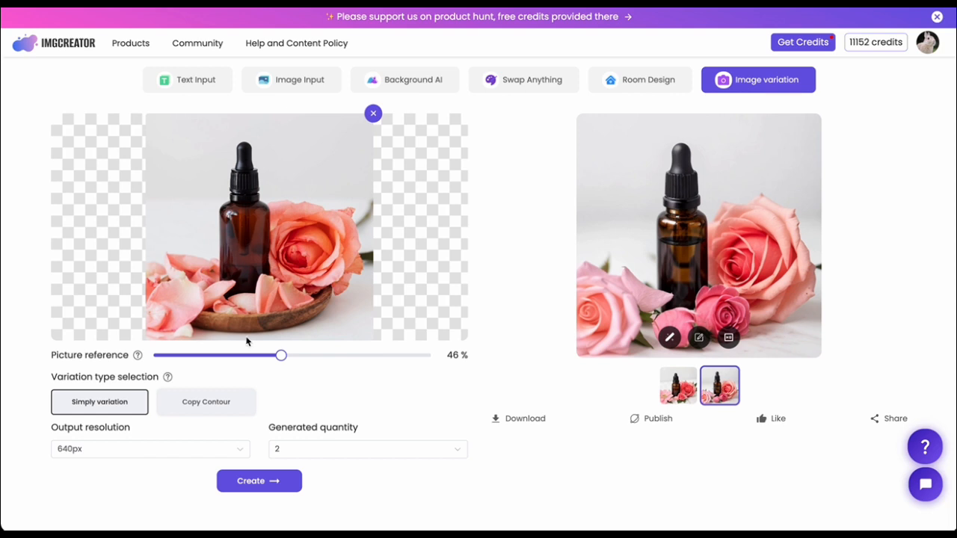
Switch the variation type to Copy Contour and look over its description, resolution and quantity settings.
{"action": "left_click", "coordinate": [210, 409]}
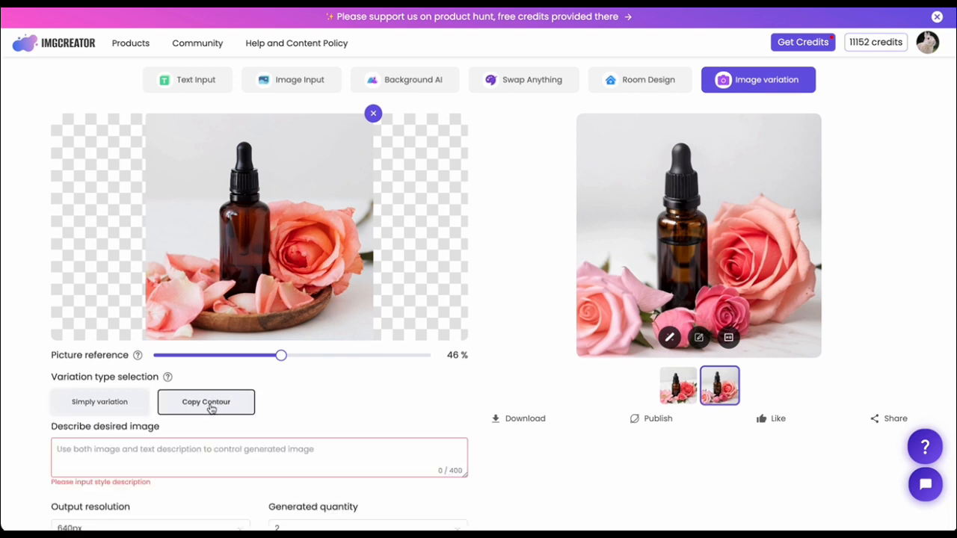
{"action": "scroll", "coordinate": [211, 408], "scroll_direction": "down", "scroll_amount": 1}
{"action": "scroll", "coordinate": [211, 408], "scroll_direction": "up", "scroll_amount": 1}
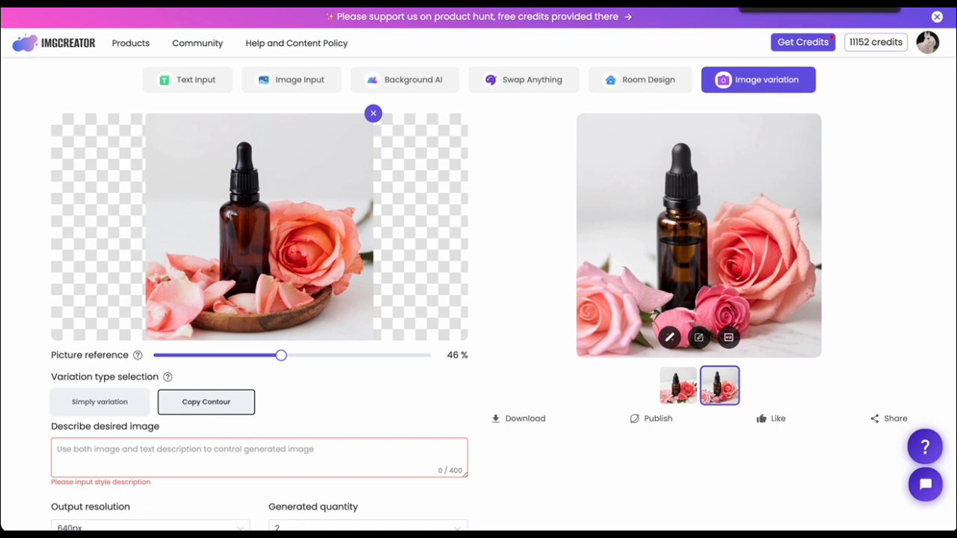
Open the Magic Remover tool from the onboarding tutorial.
{"action": "mouse_move", "coordinate": [252, 42]}
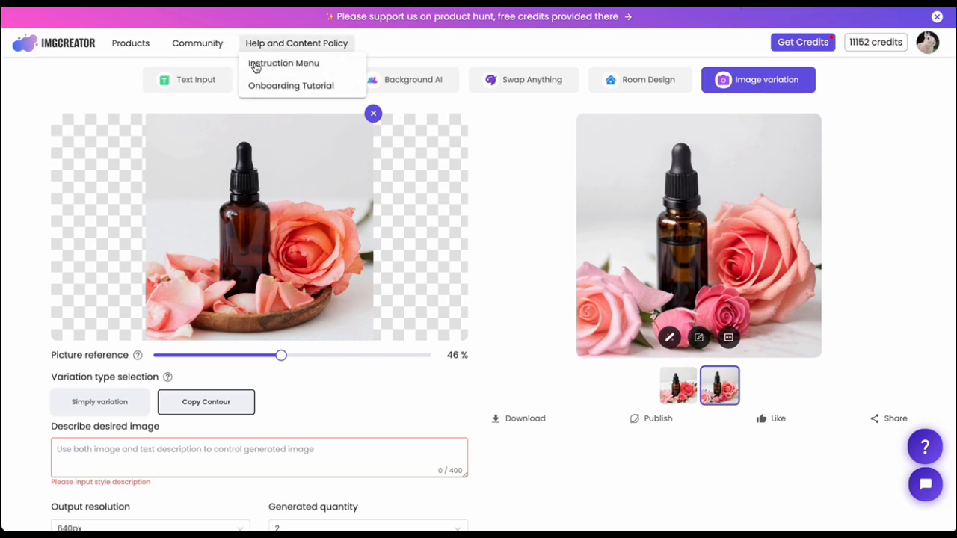
{"action": "left_click", "coordinate": [258, 86]}
{"action": "left_click", "coordinate": [643, 226]}
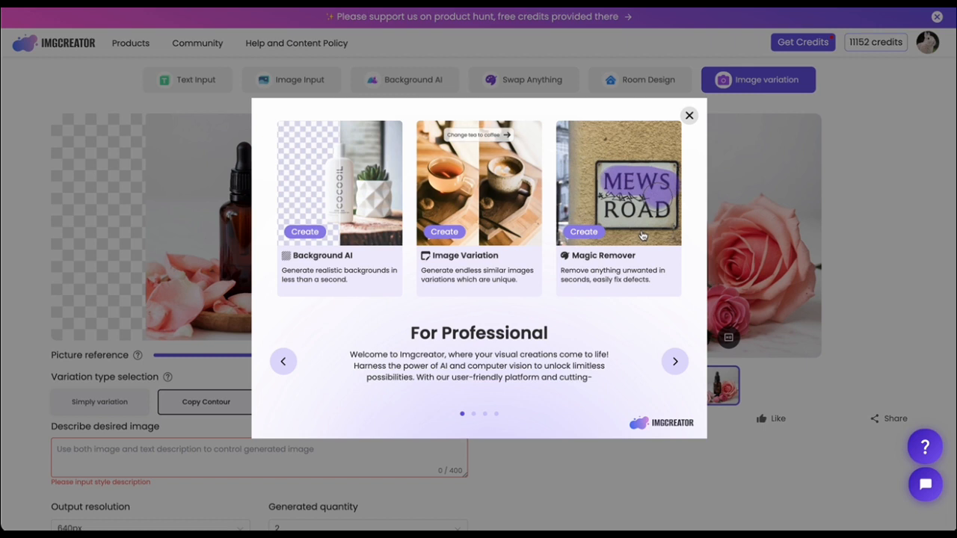
{"action": "left_click", "coordinate": [641, 235]}
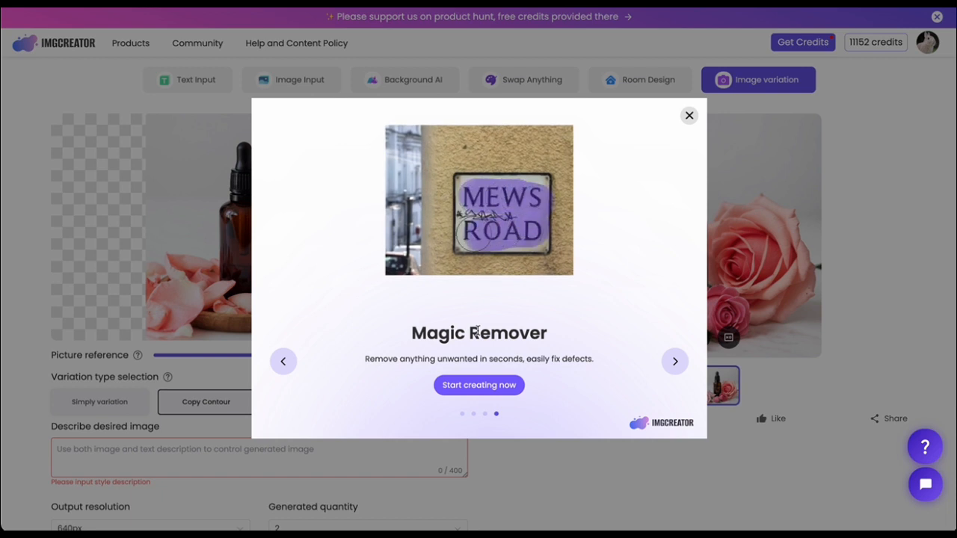
{"action": "left_click", "coordinate": [458, 389]}
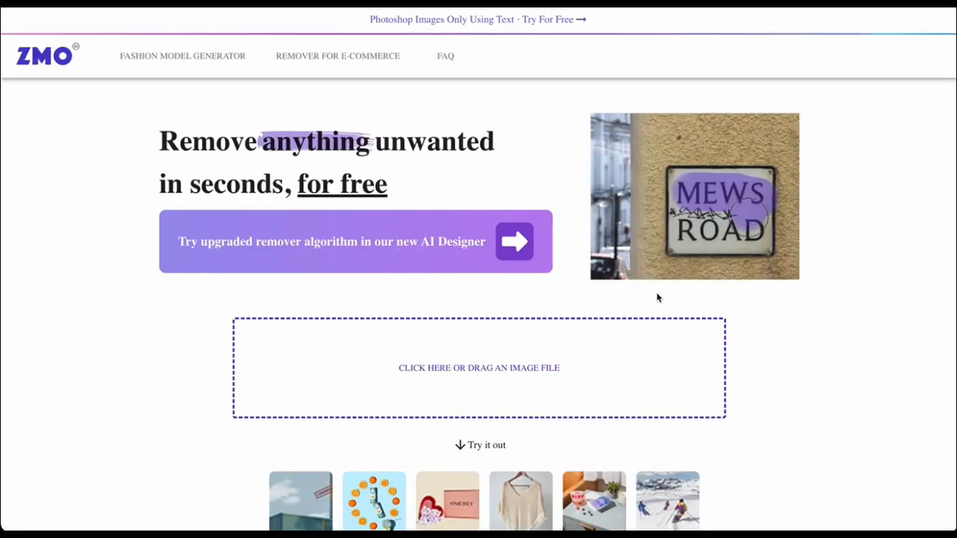
Look through the remover page's sample images, usage tips, and Fashion and Photo-Cleanup use cases.
{"action": "scroll", "coordinate": [696, 316], "scroll_direction": "down", "scroll_amount": 3}
{"action": "scroll", "coordinate": [696, 318], "scroll_direction": "up", "scroll_amount": 3}
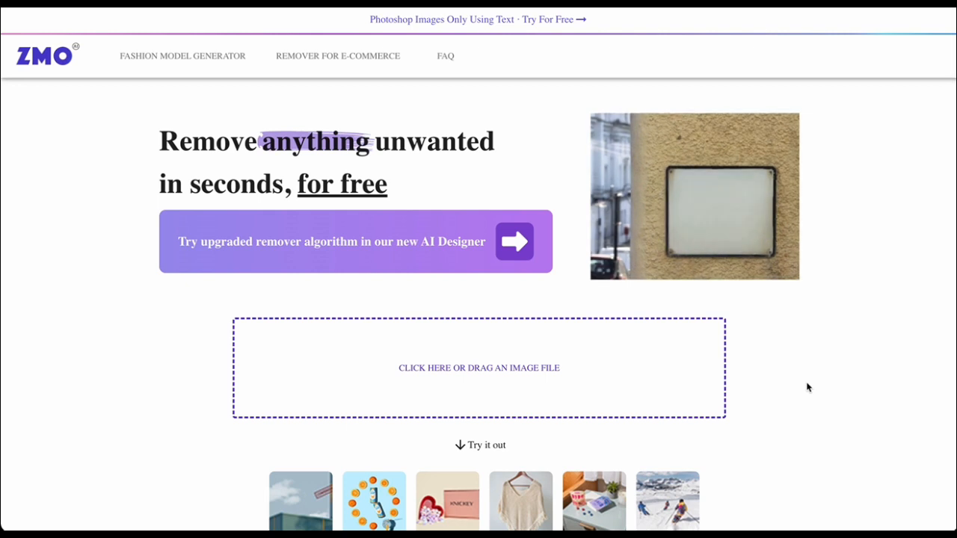
{"action": "scroll", "coordinate": [807, 387], "scroll_direction": "down", "scroll_amount": 3}
{"action": "scroll", "coordinate": [808, 387], "scroll_direction": "down", "scroll_amount": 1}
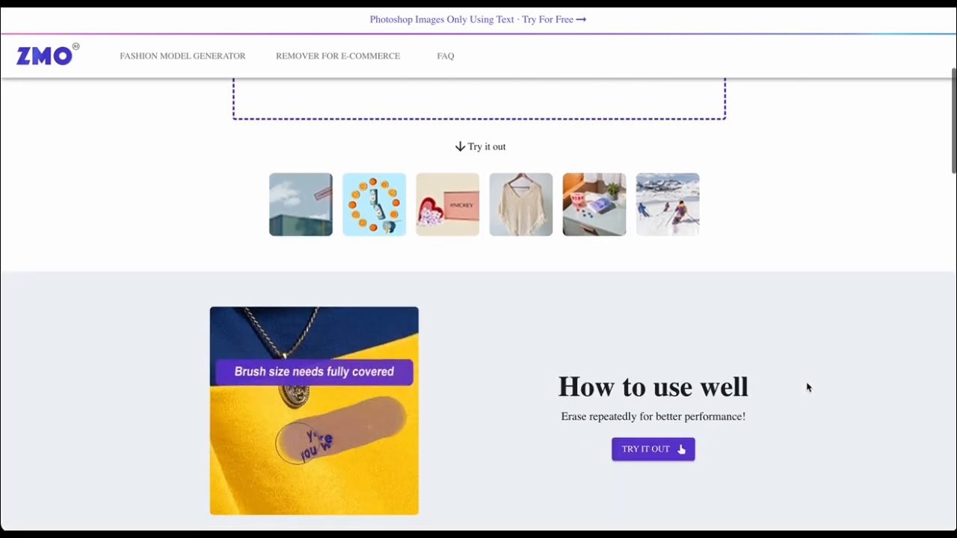
{"action": "scroll", "coordinate": [807, 388], "scroll_direction": "down", "scroll_amount": 1}
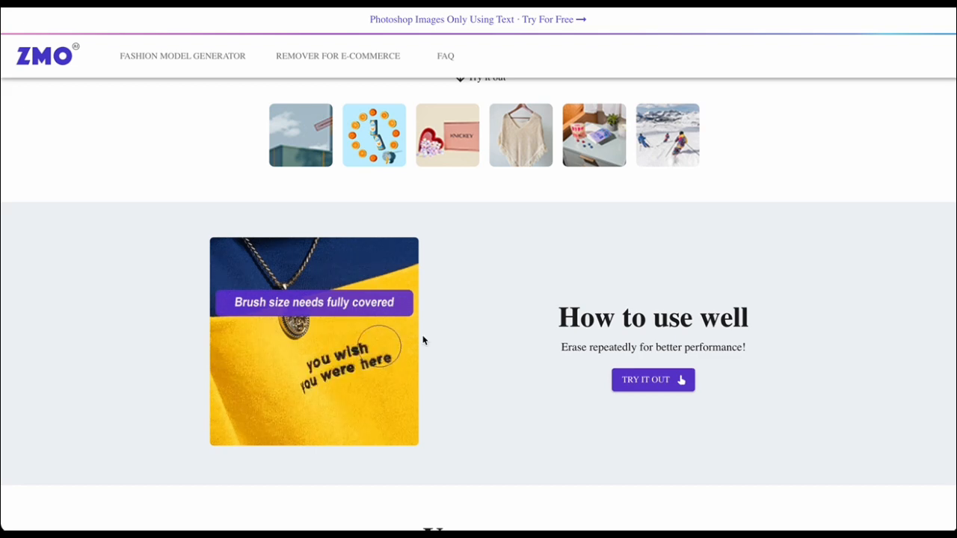
{"action": "scroll", "coordinate": [416, 374], "scroll_direction": "down", "scroll_amount": 5}
{"action": "scroll", "coordinate": [419, 375], "scroll_direction": "down", "scroll_amount": 2}
{"action": "scroll", "coordinate": [418, 375], "scroll_direction": "up", "scroll_amount": 1}
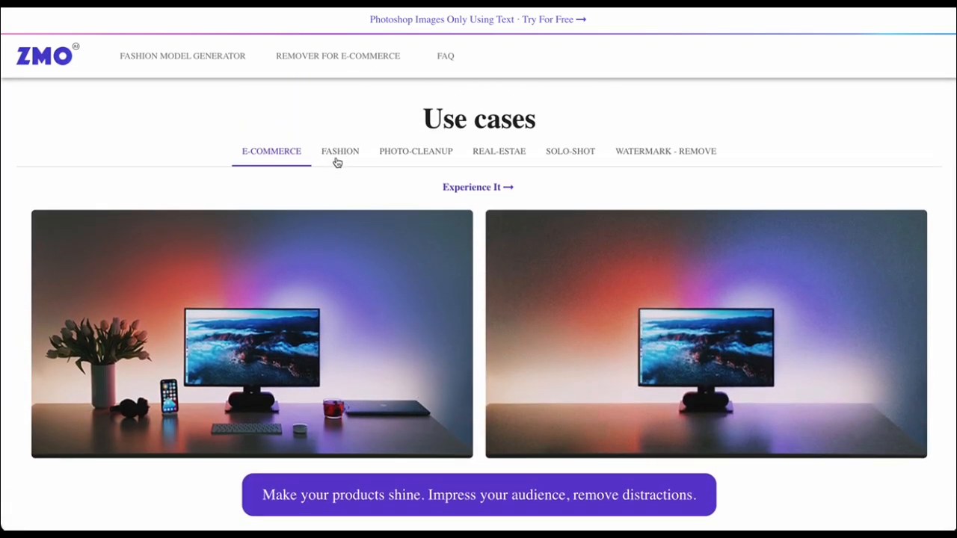
{"action": "left_click", "coordinate": [337, 161]}
{"action": "left_click", "coordinate": [425, 161]}
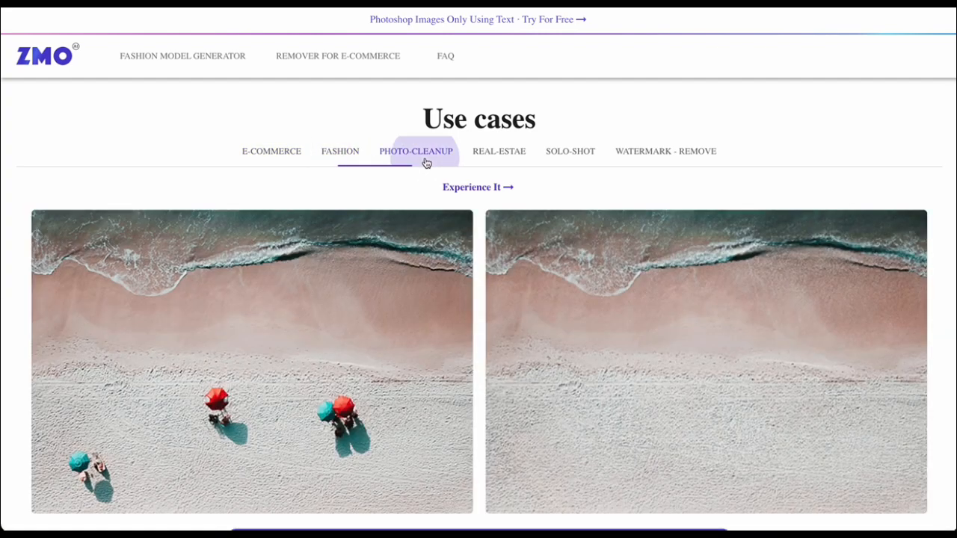
{"action": "scroll", "coordinate": [481, 299], "scroll_direction": "up", "scroll_amount": 10}
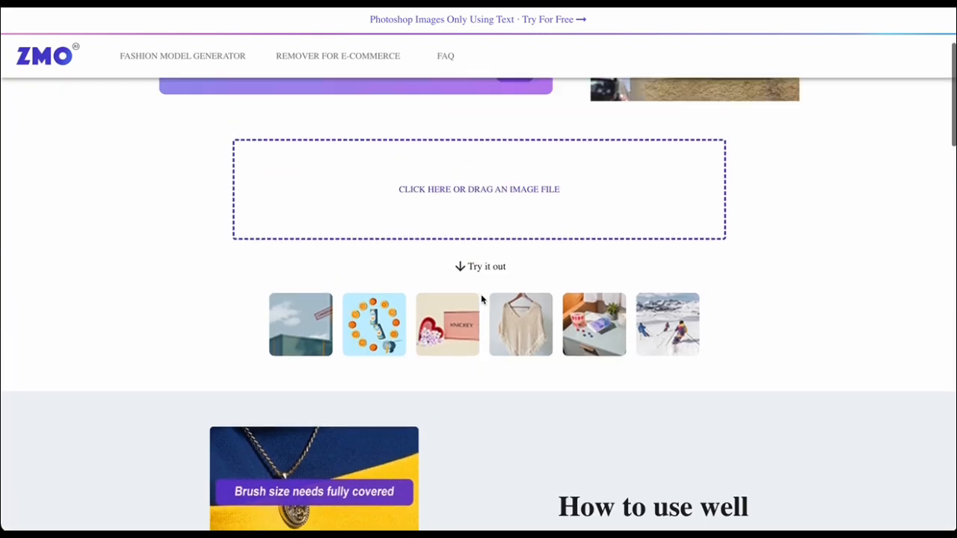